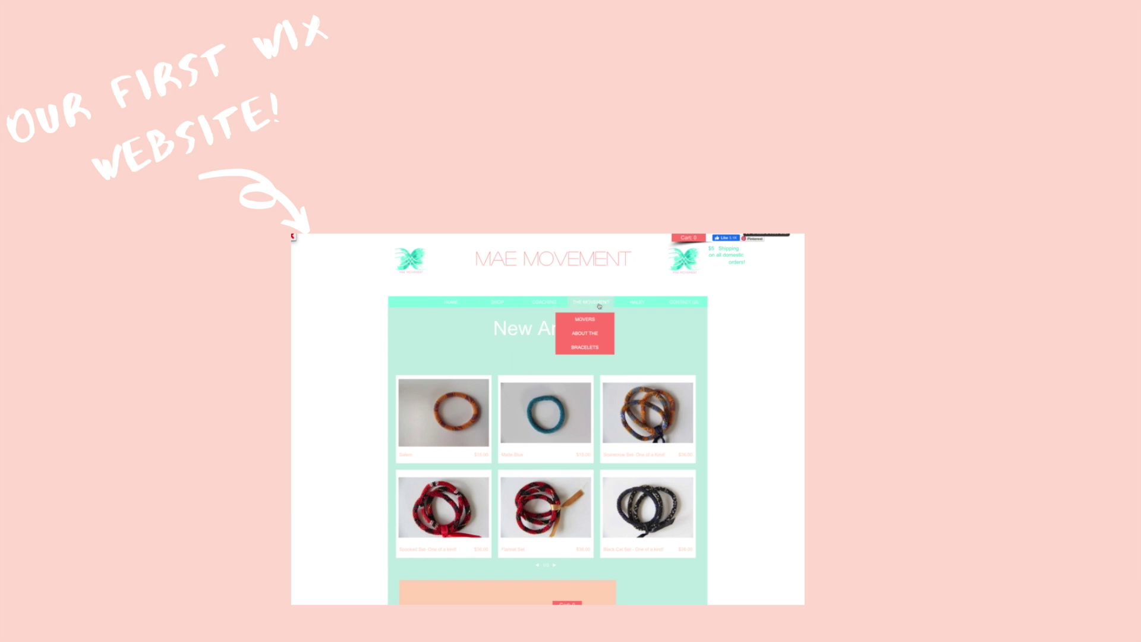
Step: View the Haley and The Movement pages and enlarge a photo from the movers collage
{"action": "left_click", "coordinate": [636, 302]}
{"action": "left_click", "coordinate": [591, 303]}
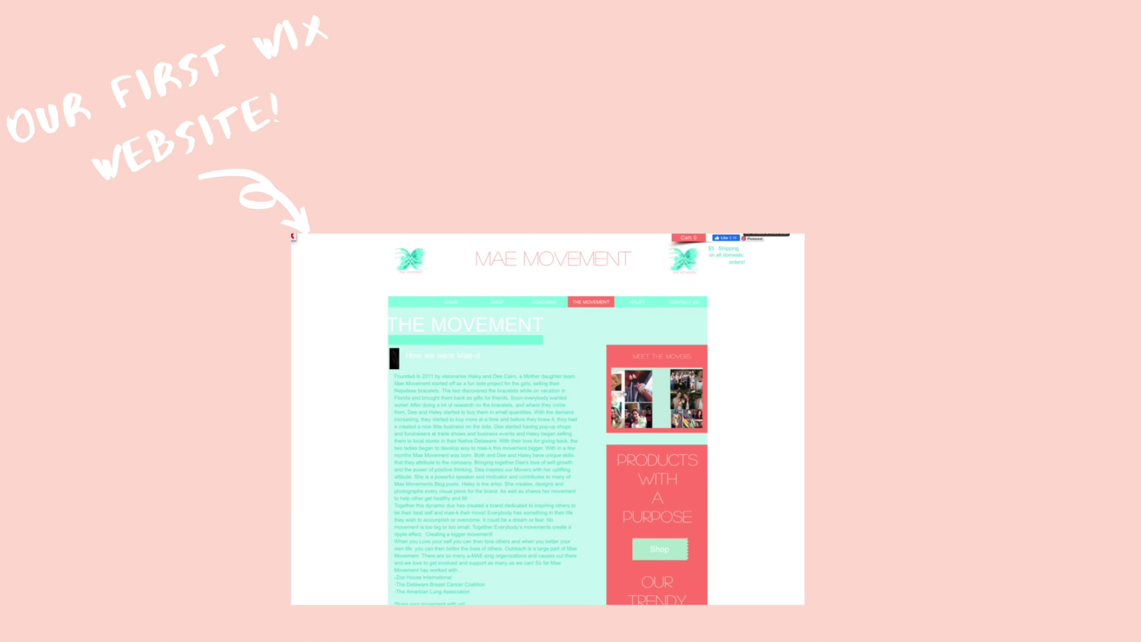
{"action": "left_click", "coordinate": [599, 394]}
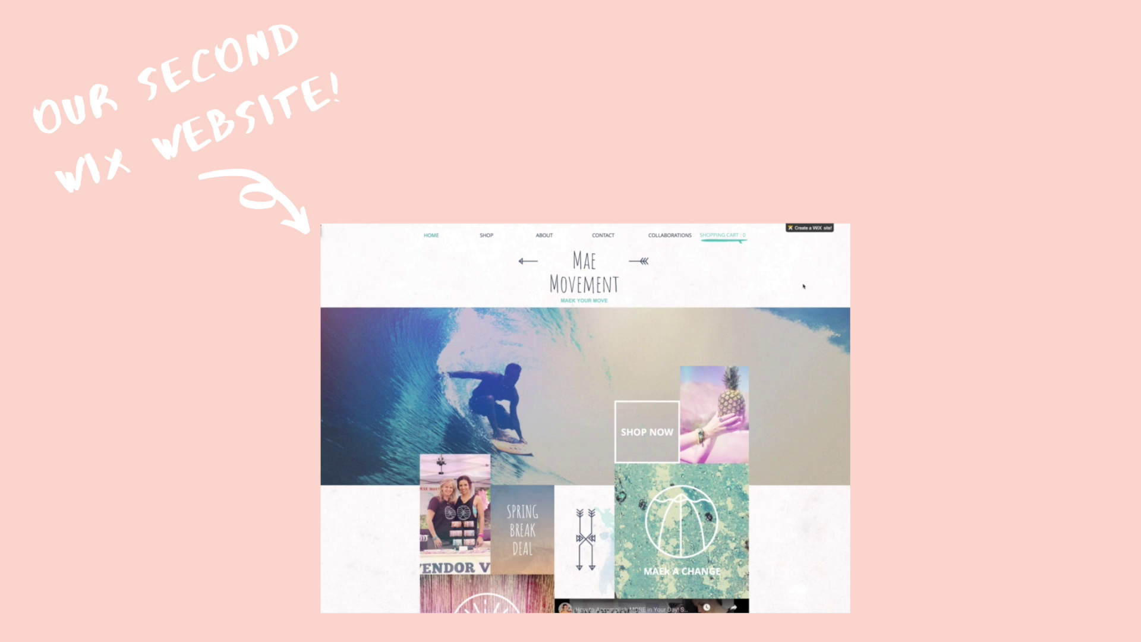
Step: Scroll down through the second Mae Movement site and back up
{"action": "scroll", "coordinate": [803, 286], "scroll_direction": "down", "scroll_amount": 3}
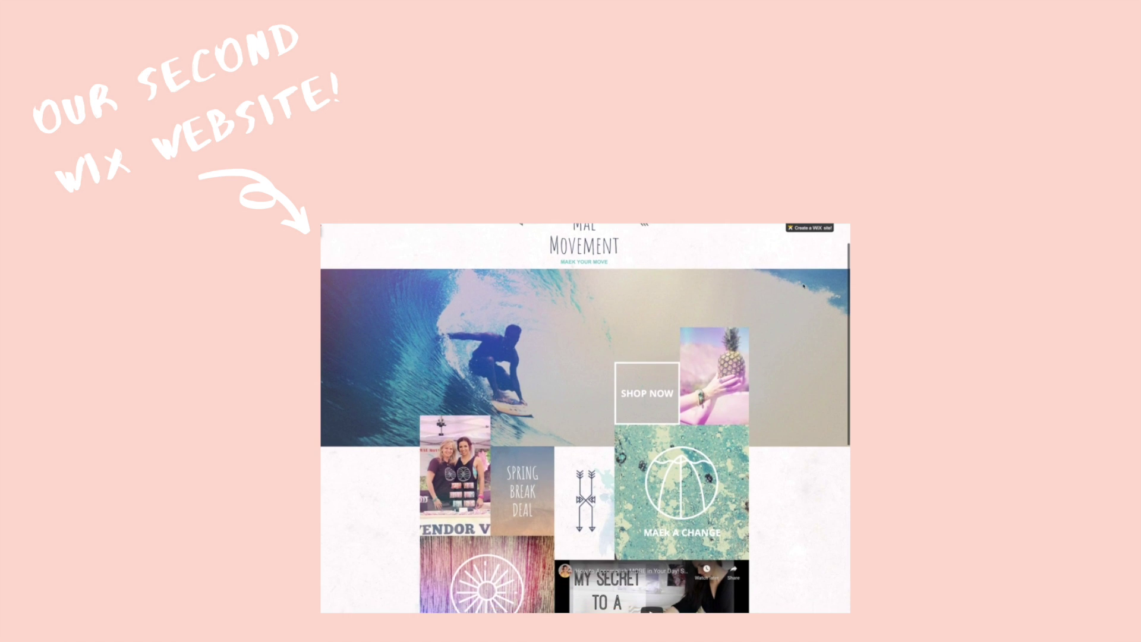
{"action": "scroll", "coordinate": [804, 286], "scroll_direction": "down", "scroll_amount": 3}
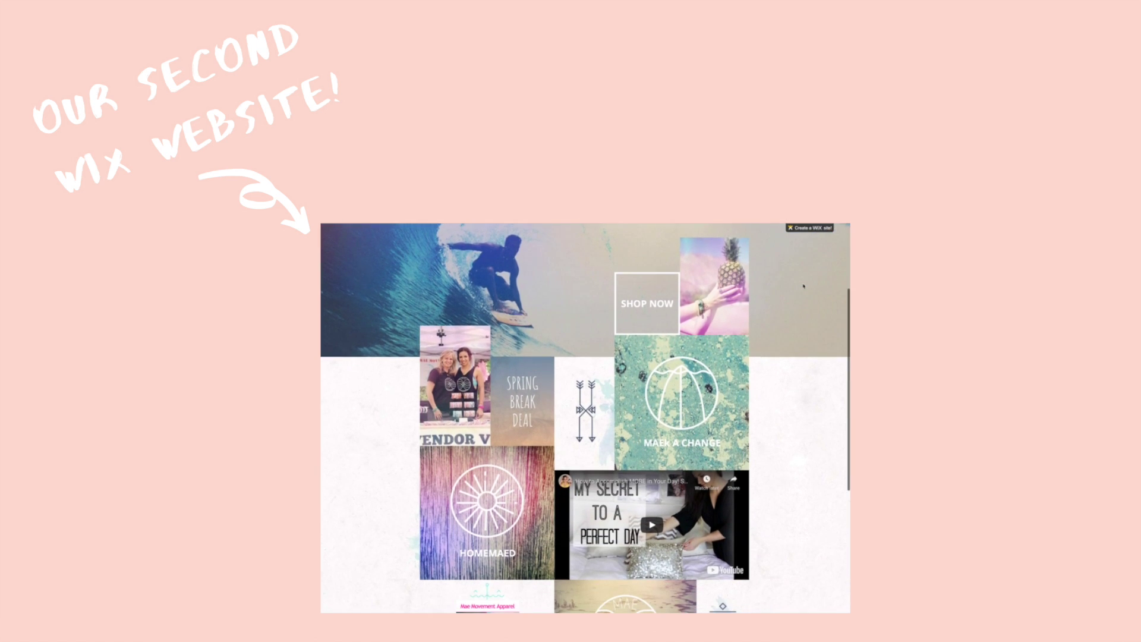
{"action": "scroll", "coordinate": [803, 285], "scroll_direction": "down", "scroll_amount": 3}
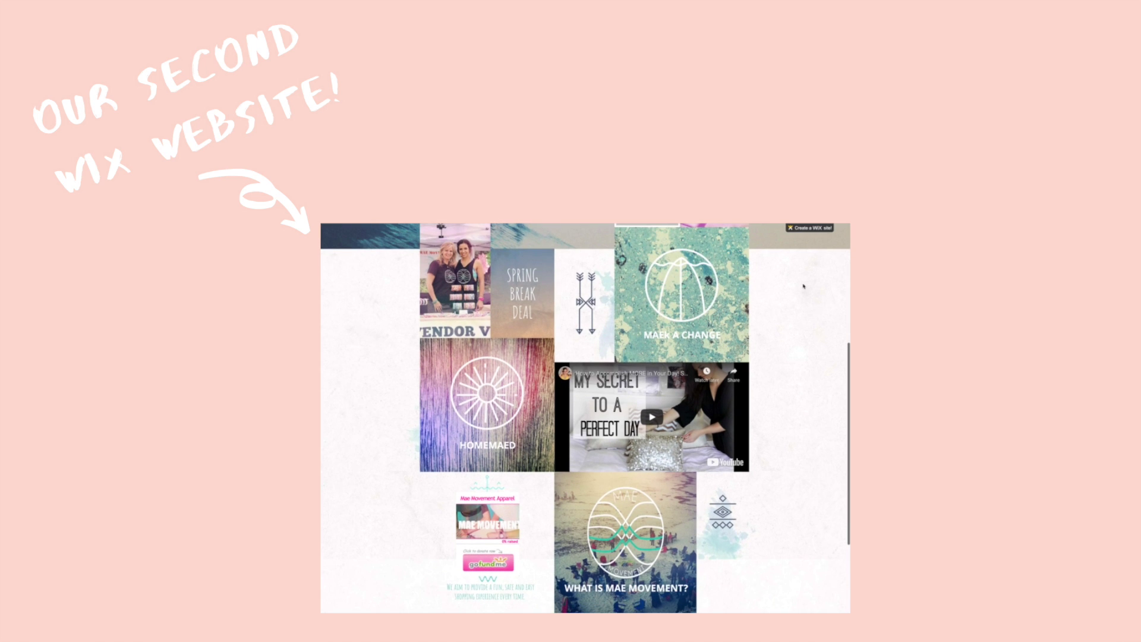
{"action": "scroll", "coordinate": [804, 286], "scroll_direction": "down", "scroll_amount": 2}
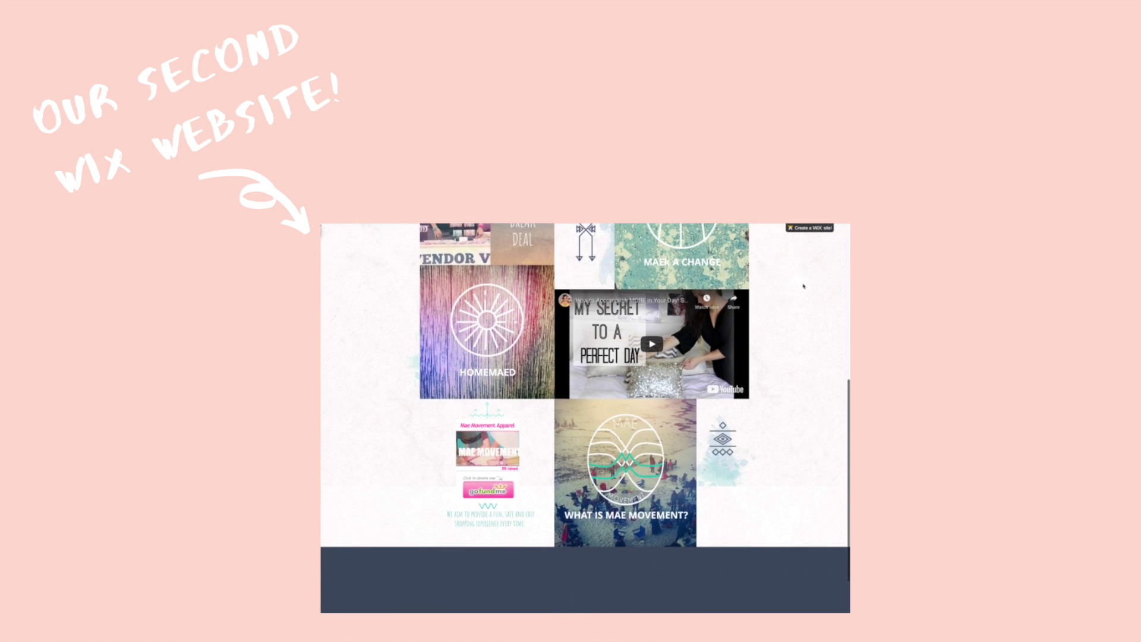
{"action": "scroll", "coordinate": [804, 285], "scroll_direction": "up", "scroll_amount": 5}
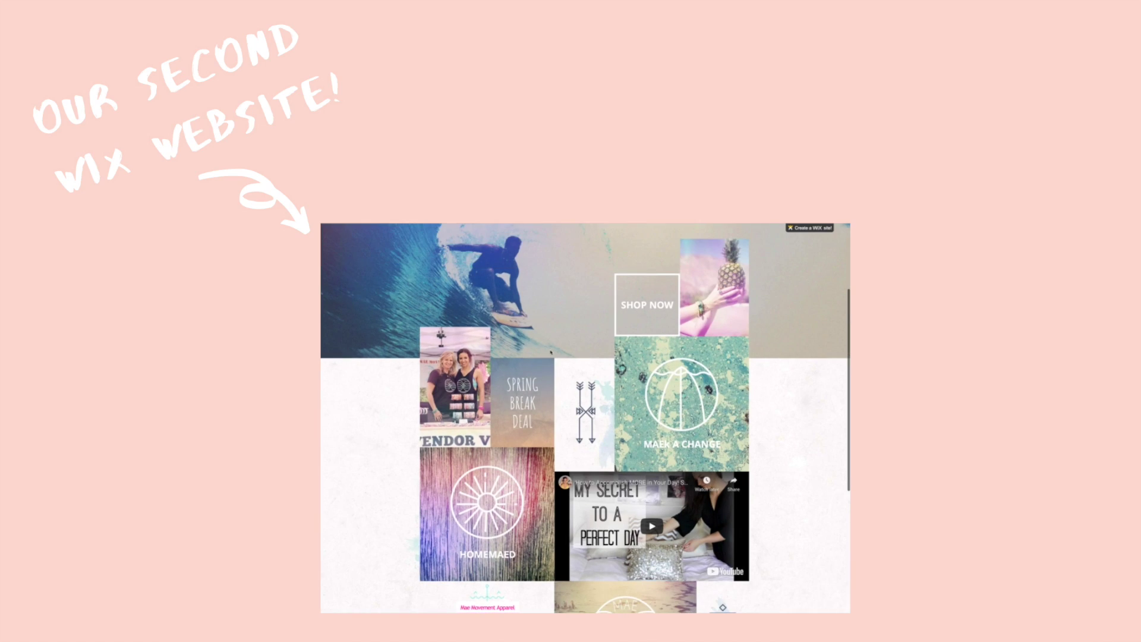
{"action": "scroll", "coordinate": [559, 272], "scroll_direction": "up", "scroll_amount": 3}
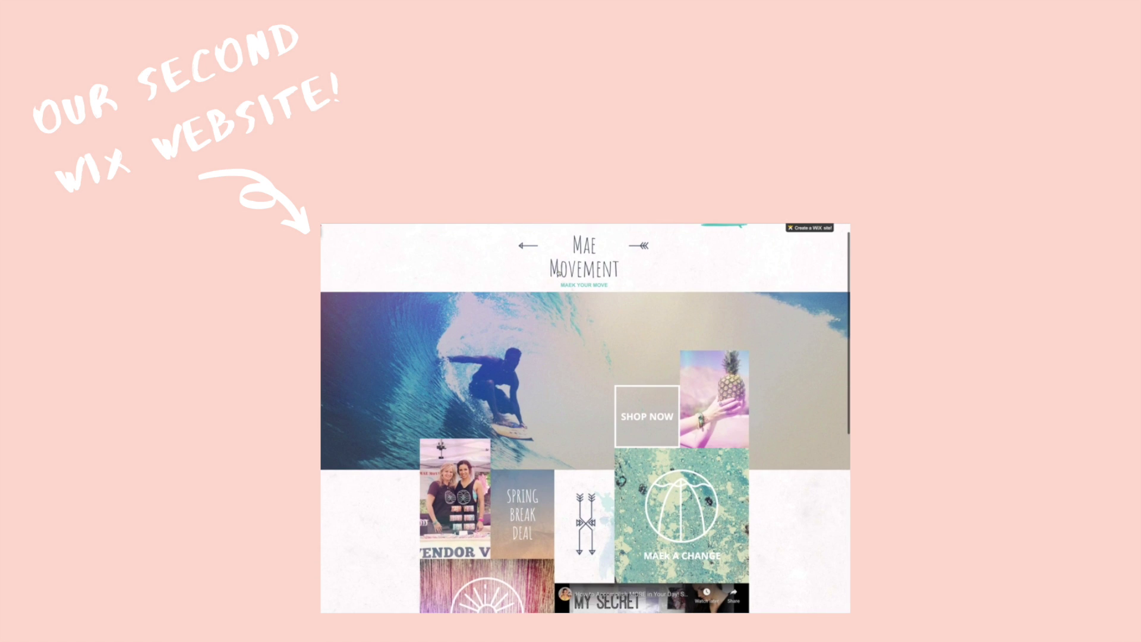
{"action": "scroll", "coordinate": [565, 286], "scroll_direction": "up", "scroll_amount": 1}
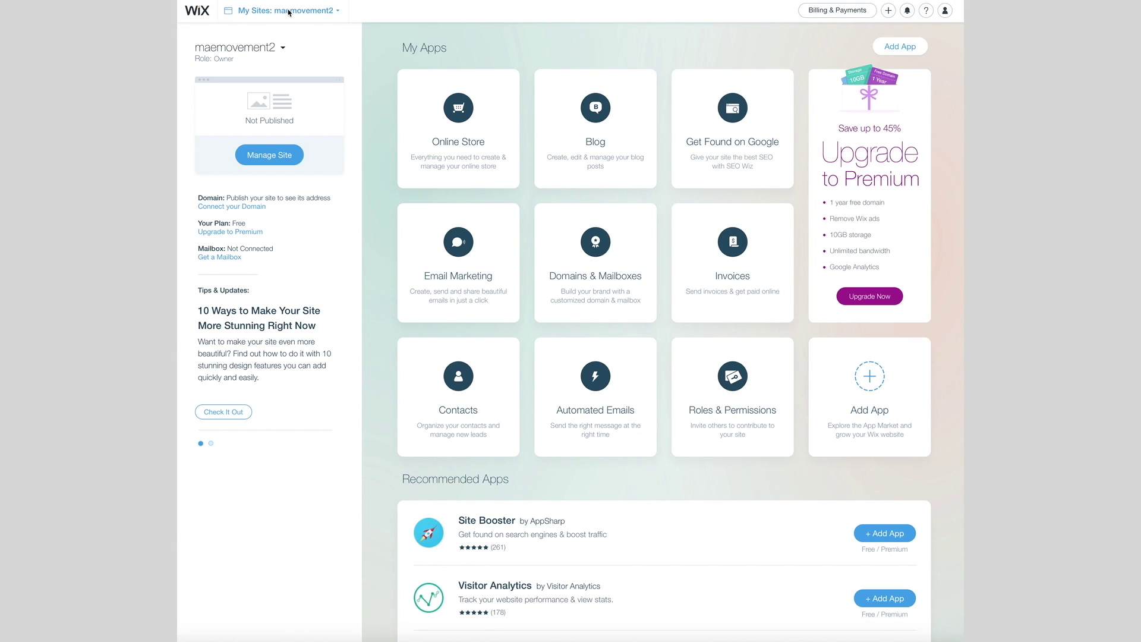
Step: Pick copy-of-haley-cairo from the My Sites list to load its dashboard
{"action": "left_click", "coordinate": [318, 10]}
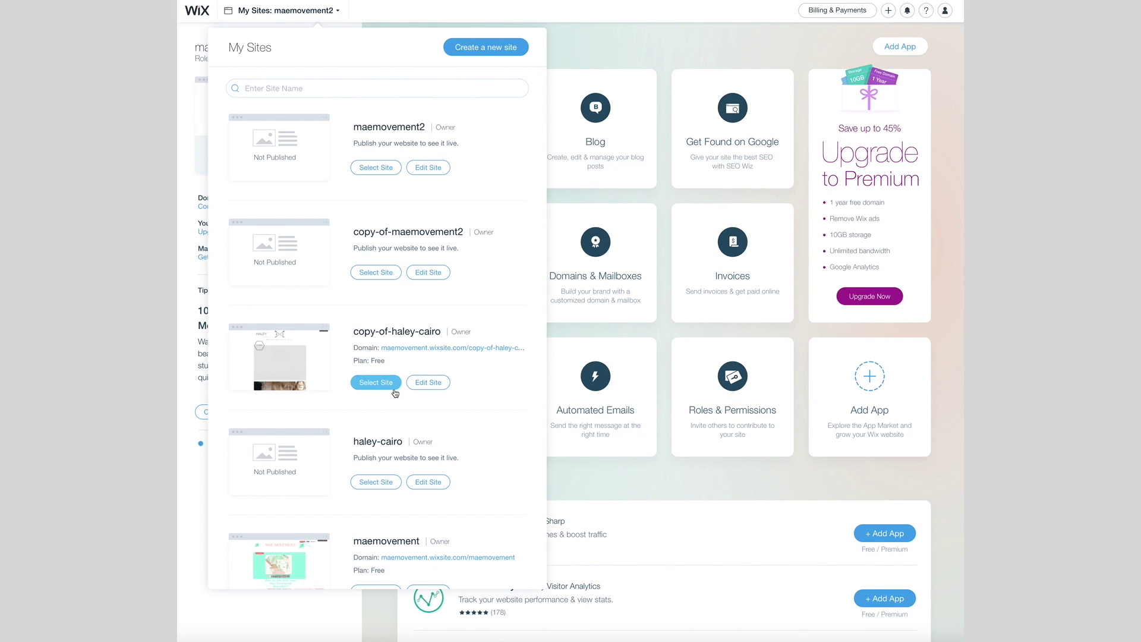
{"action": "scroll", "coordinate": [394, 394], "scroll_direction": "down", "scroll_amount": 1}
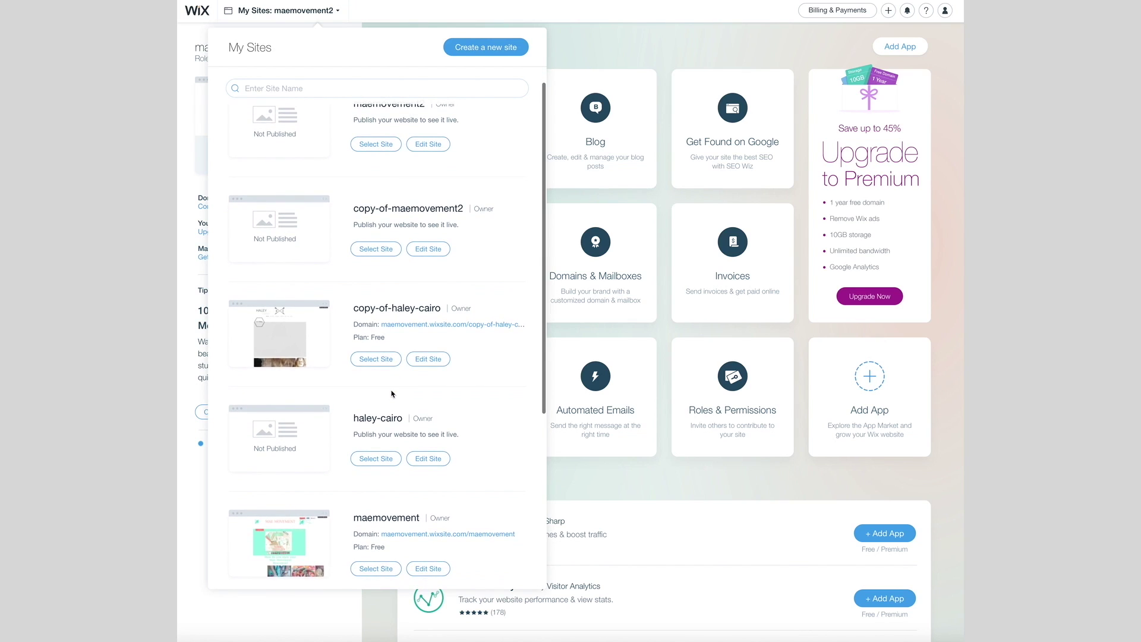
{"action": "left_click", "coordinate": [371, 359]}
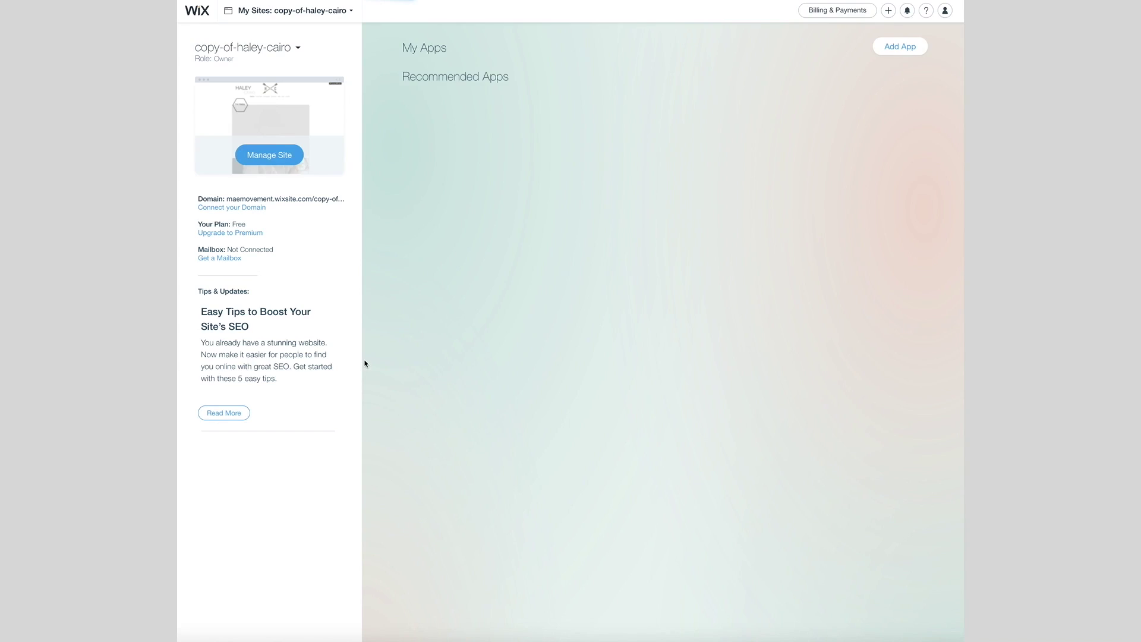
Step: Open copy-of-haley-cairo in the editor to review its pages, then leave the editor
{"action": "left_click", "coordinate": [279, 164]}
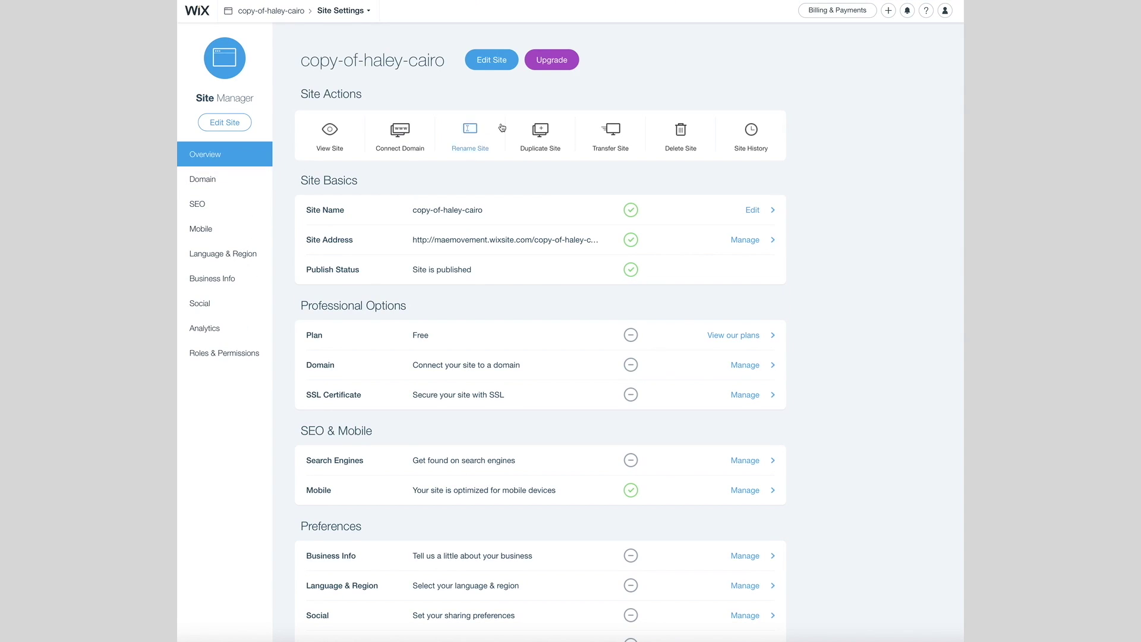
{"action": "left_click", "coordinate": [491, 60]}
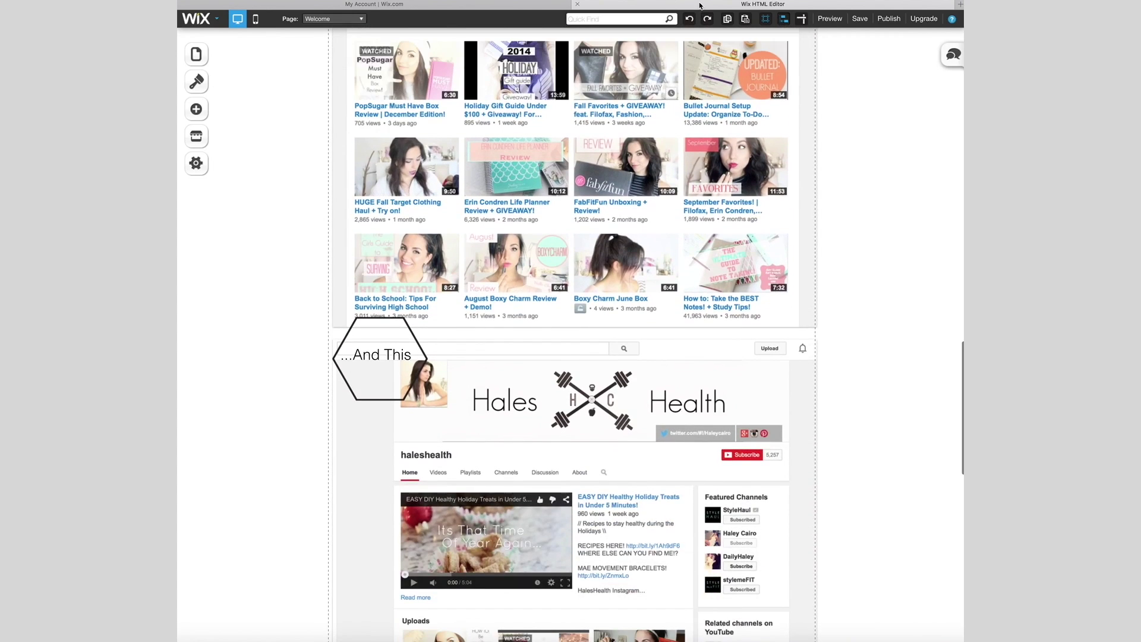
{"action": "scroll", "coordinate": [575, 152], "scroll_direction": "up", "scroll_amount": 15}
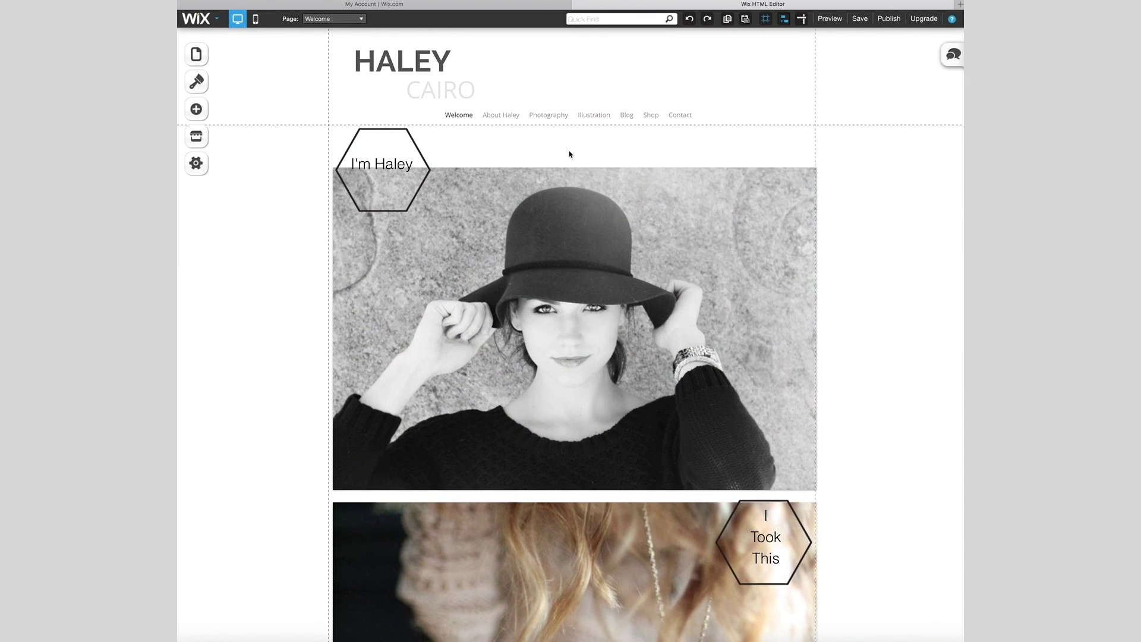
{"action": "left_click", "coordinate": [577, 4]}
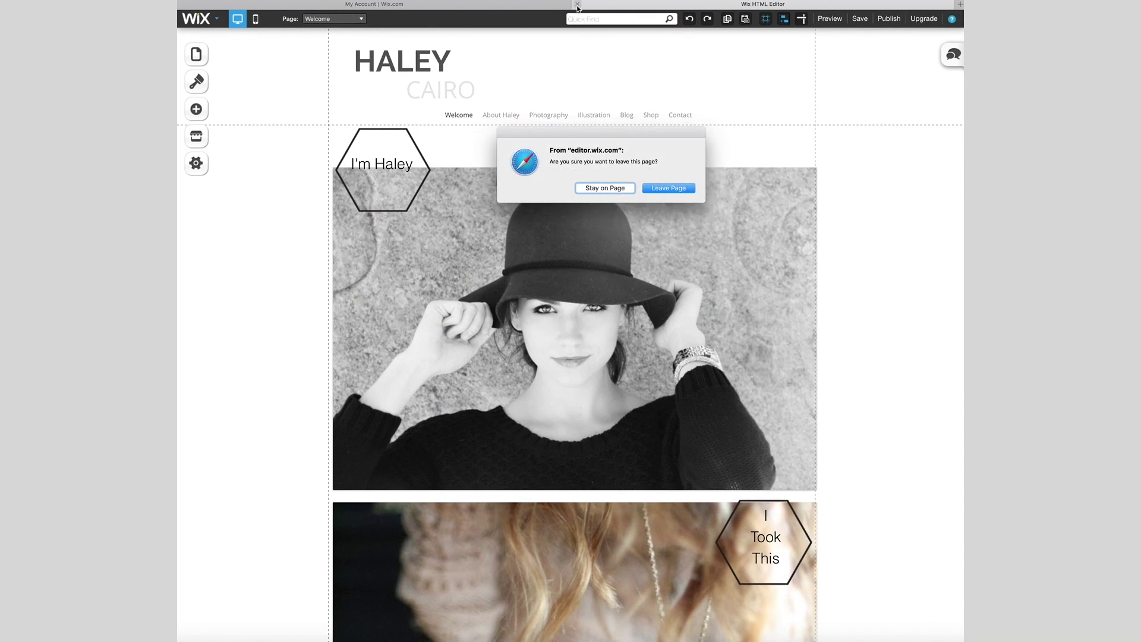
{"action": "left_click", "coordinate": [677, 190]}
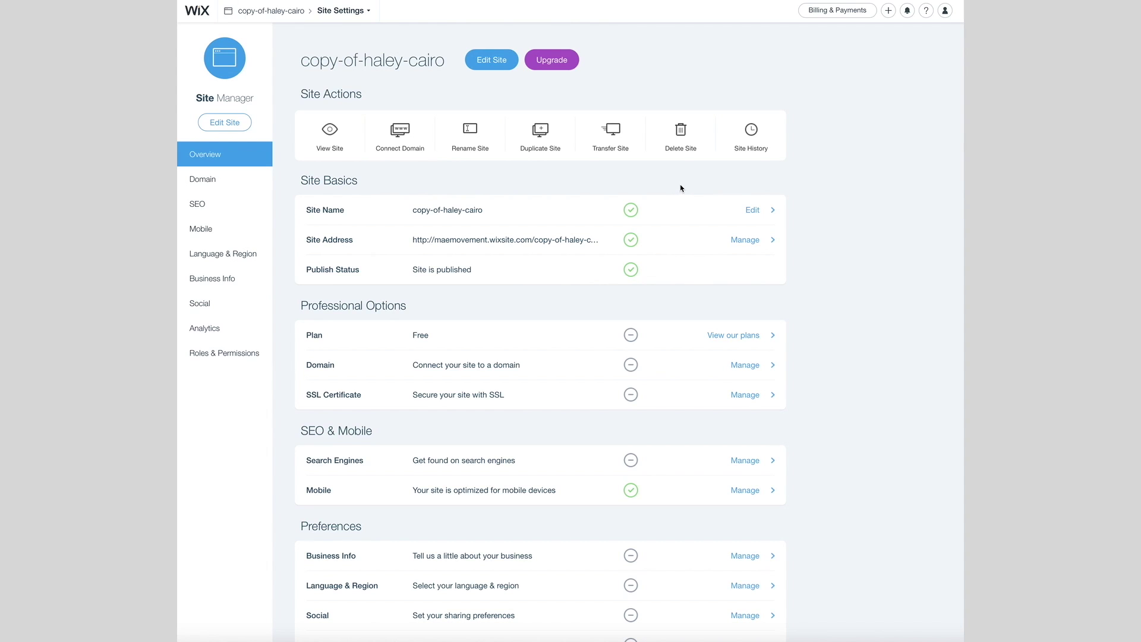
Step: Start duplicating the site and remove the trailing 3 from the copy's name
{"action": "left_click", "coordinate": [541, 130]}
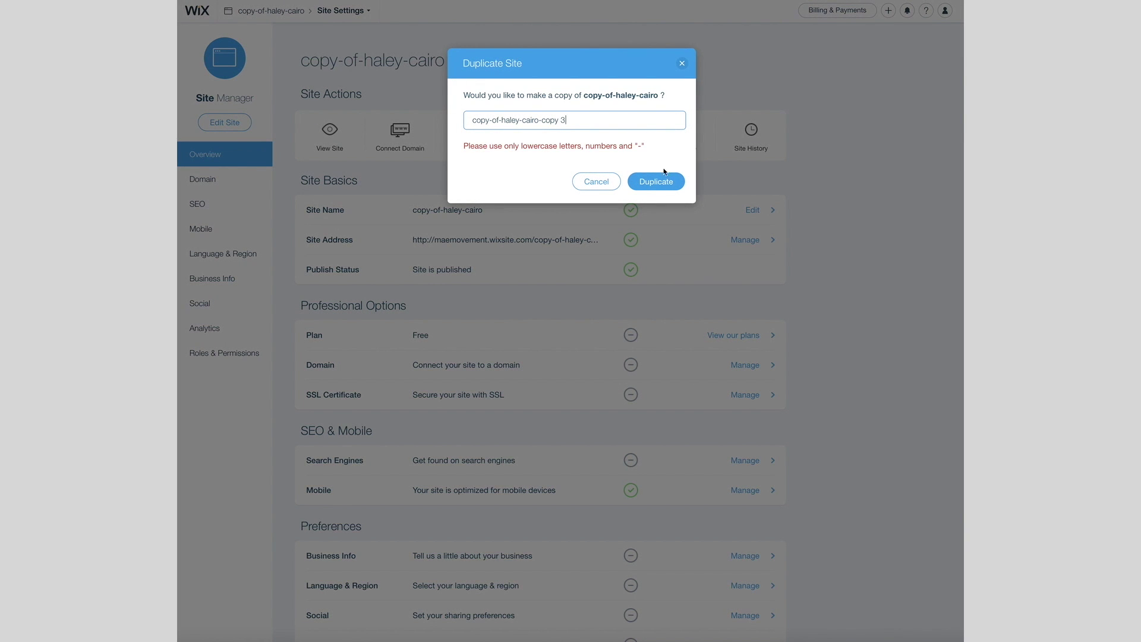
{"action": "left_click", "coordinate": [665, 182]}
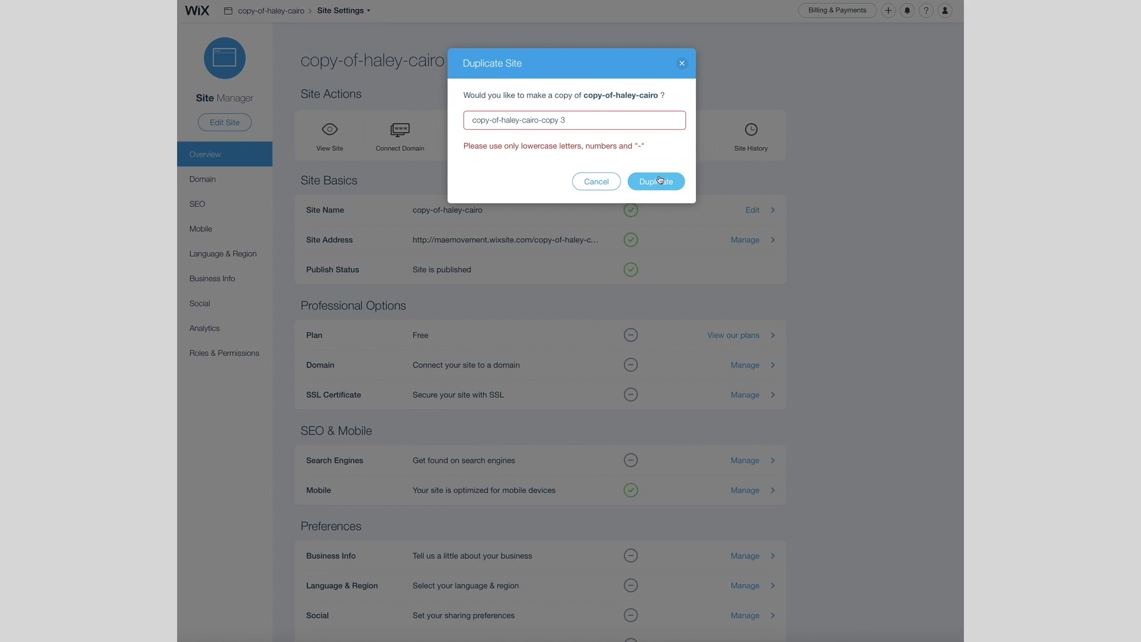
{"action": "left_click", "coordinate": [568, 119]}
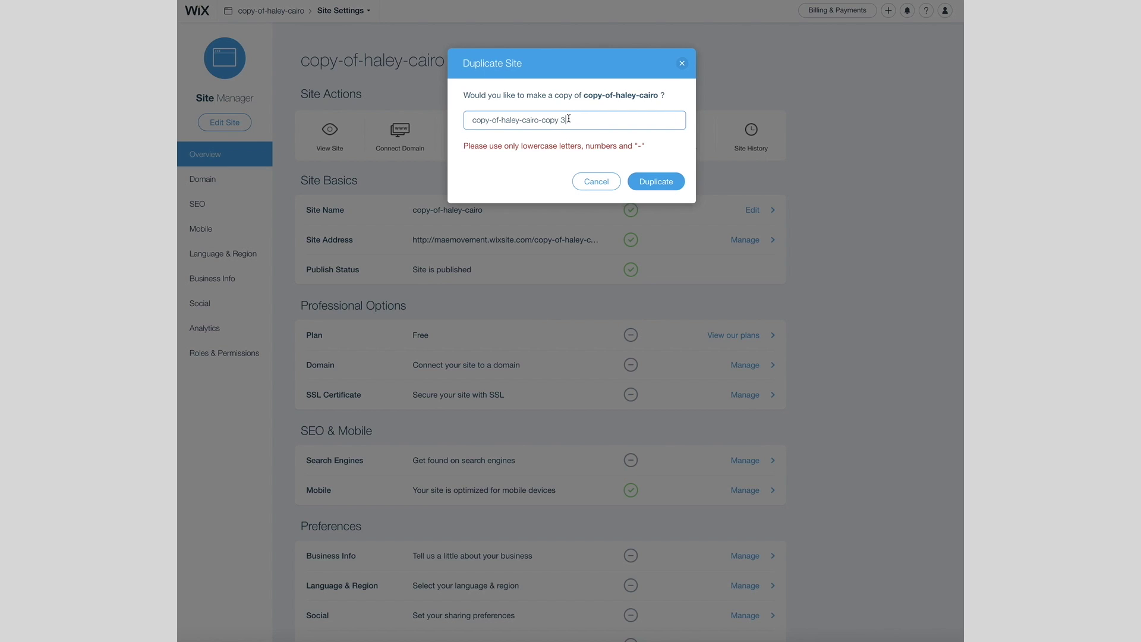
{"action": "key", "text": "BackSpace"}
{"action": "key", "text": "BackSpace"}
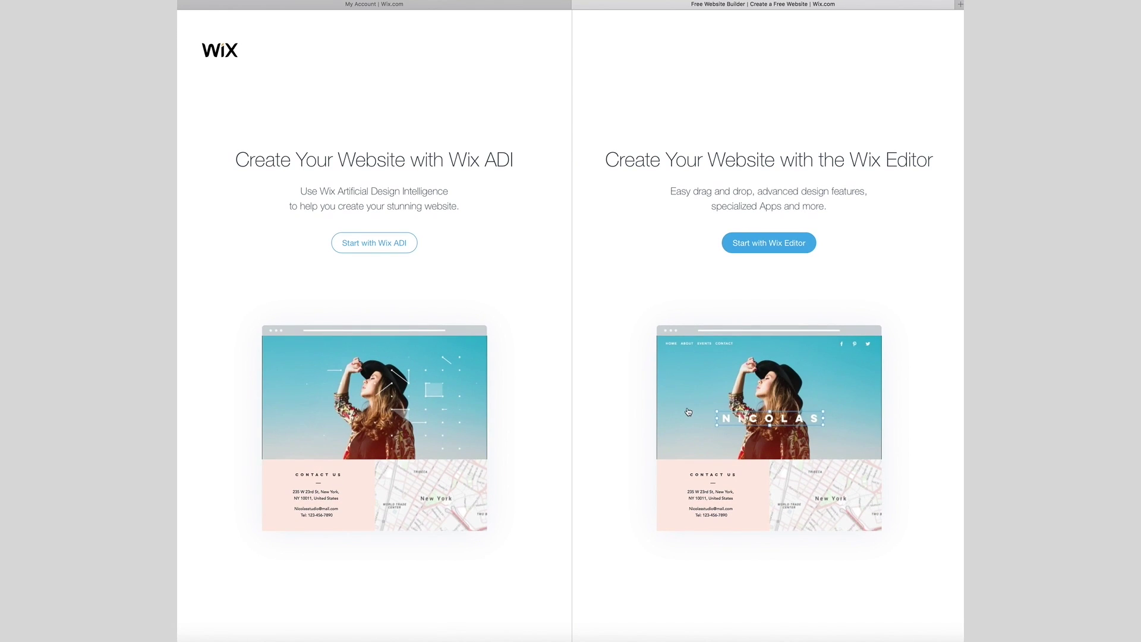
Step: Start a new site in the Wix Editor and browse the newest templates
{"action": "left_click", "coordinate": [759, 254]}
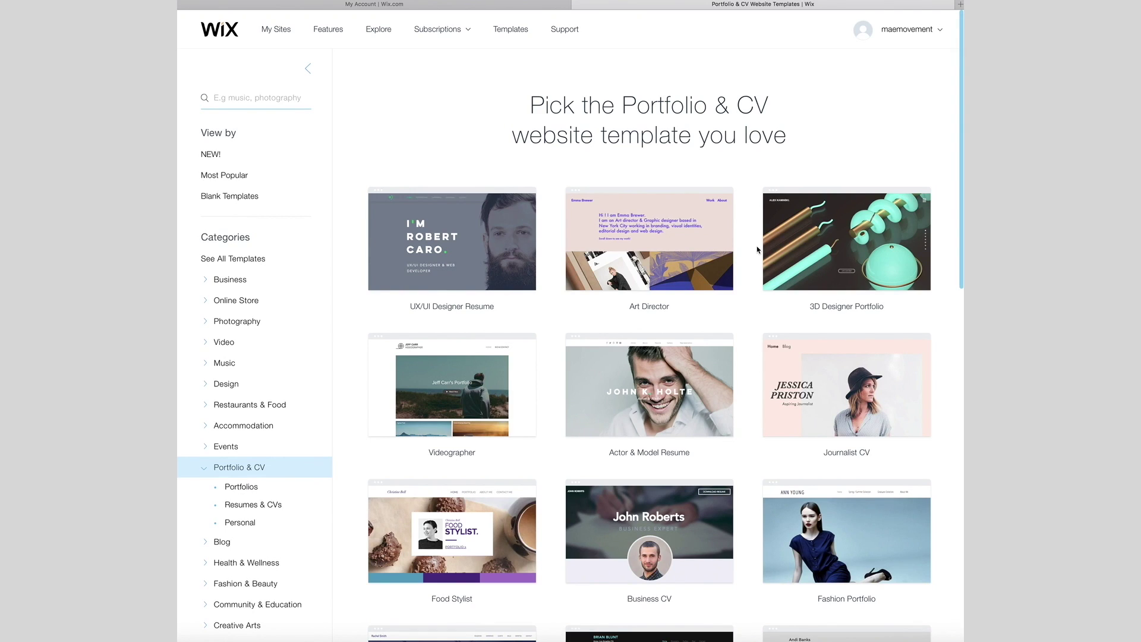
{"action": "mouse_move", "coordinate": [666, 203]}
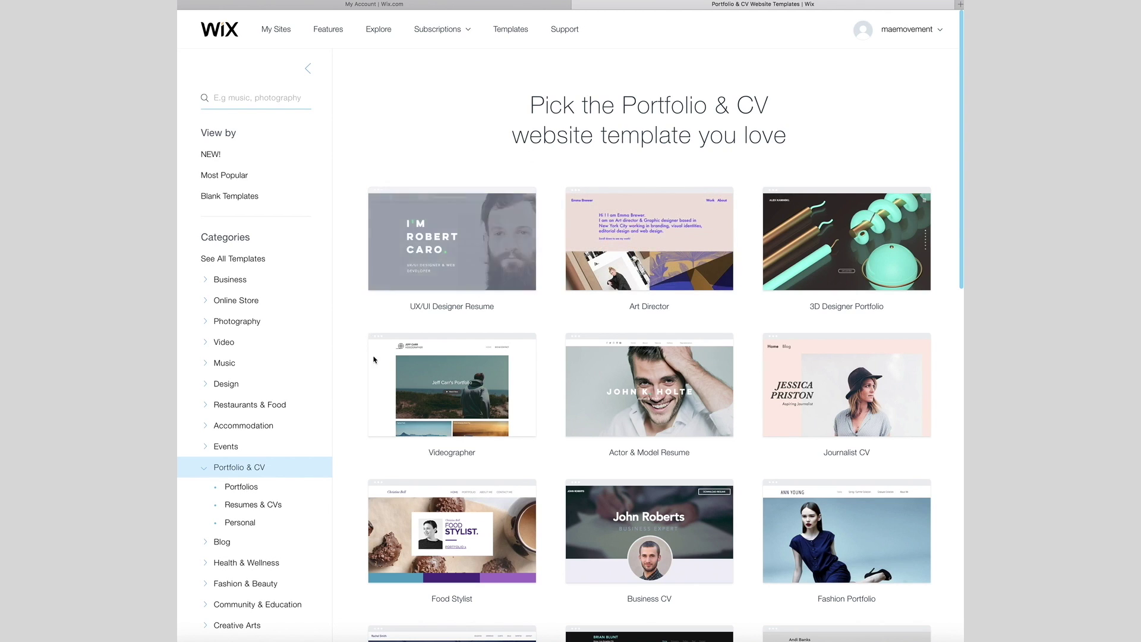
{"action": "mouse_move", "coordinate": [508, 193]}
{"action": "scroll", "coordinate": [508, 192], "scroll_direction": "down", "scroll_amount": 5}
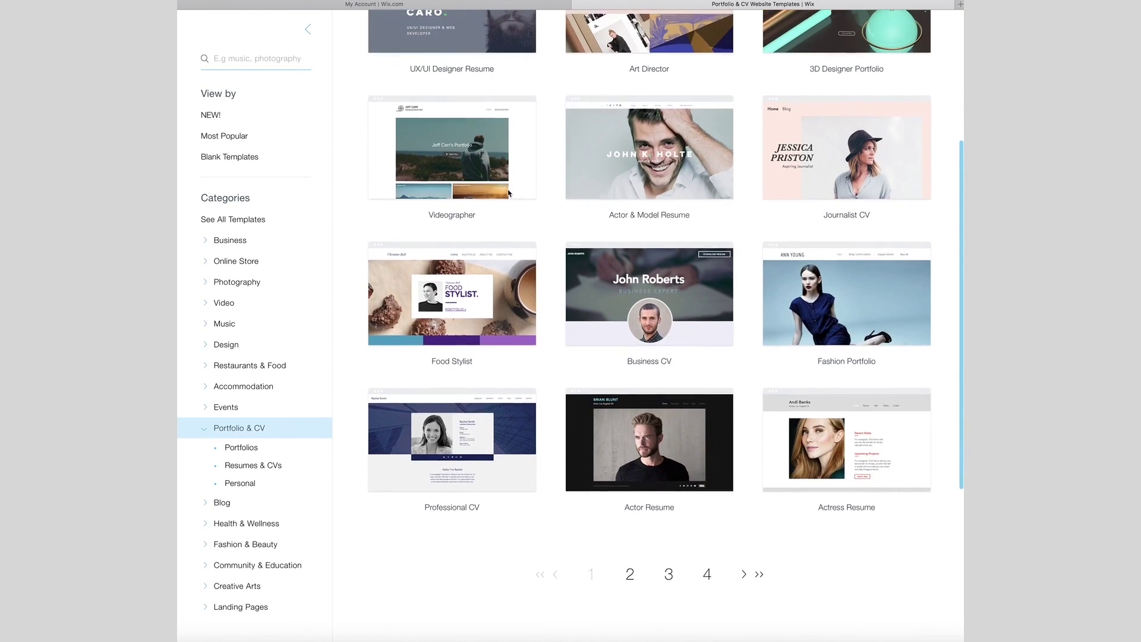
{"action": "scroll", "coordinate": [507, 192], "scroll_direction": "up", "scroll_amount": 5}
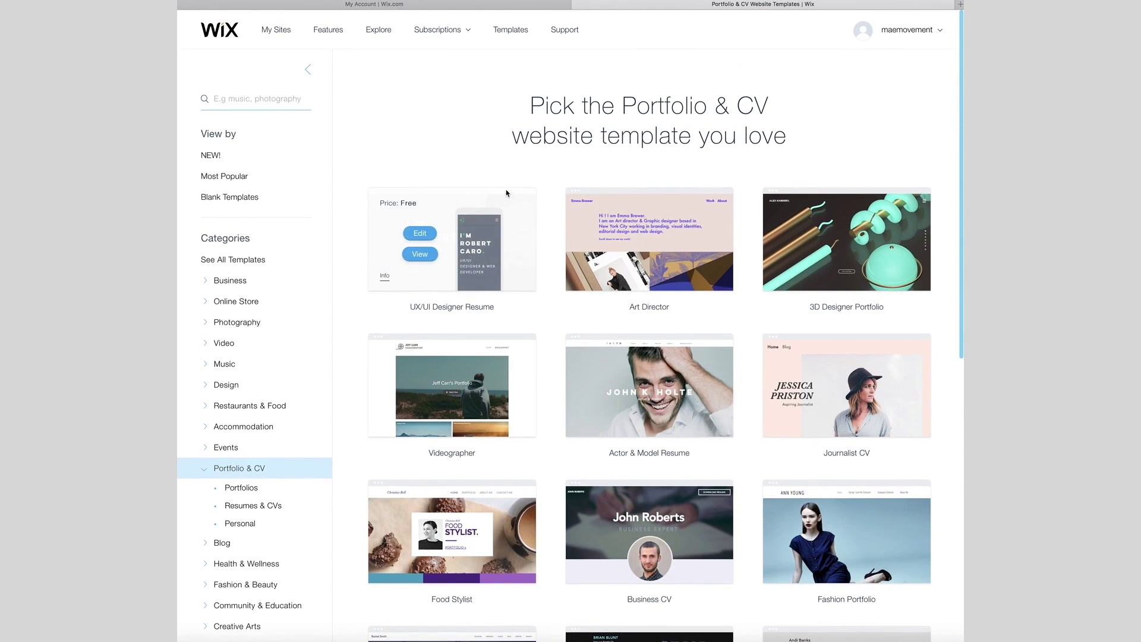
{"action": "scroll", "coordinate": [253, 106], "scroll_direction": "down", "scroll_amount": 1}
{"action": "left_click", "coordinate": [208, 119]}
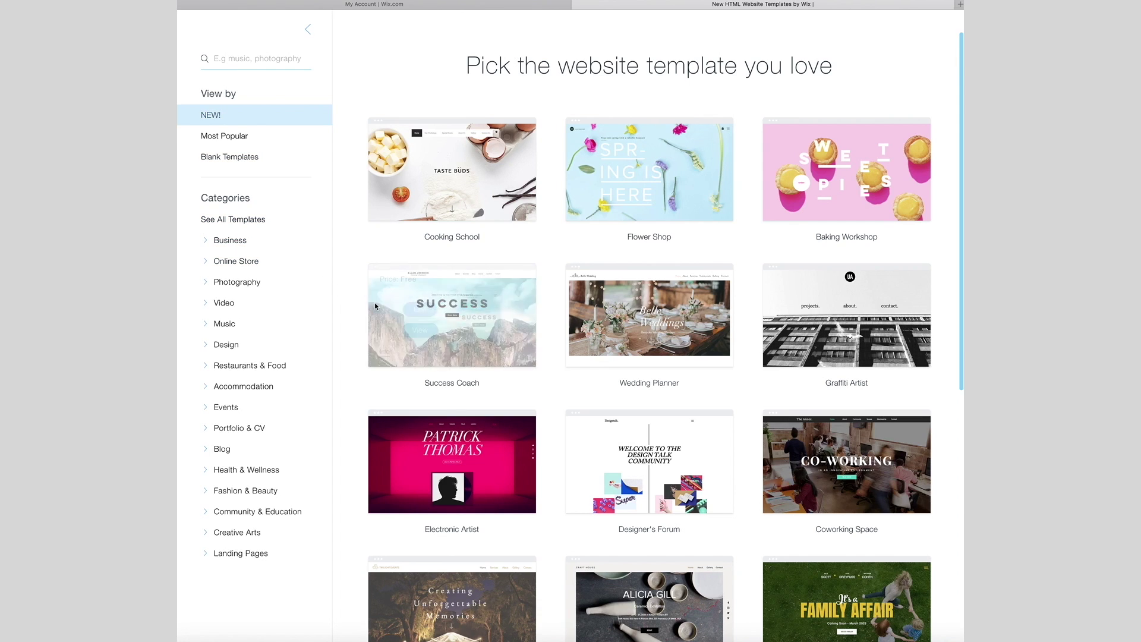
{"action": "scroll", "coordinate": [368, 302], "scroll_direction": "down", "scroll_amount": 3}
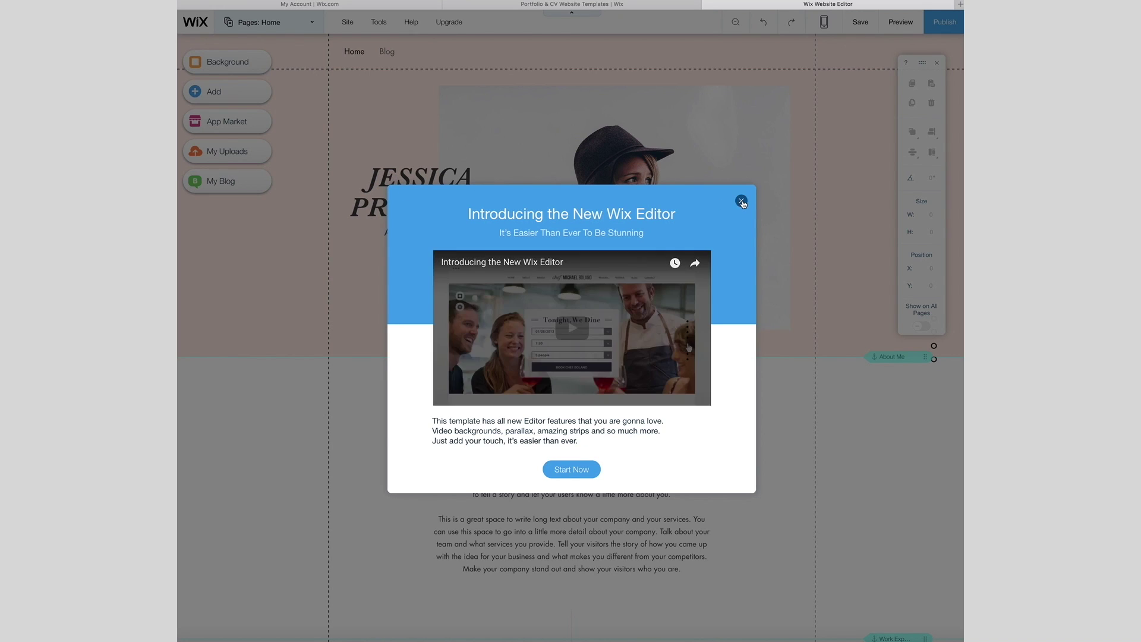
Step: Replace the JESSICA PRISTON title with HALEY CAIRO on two lines
{"action": "left_click", "coordinate": [742, 202]}
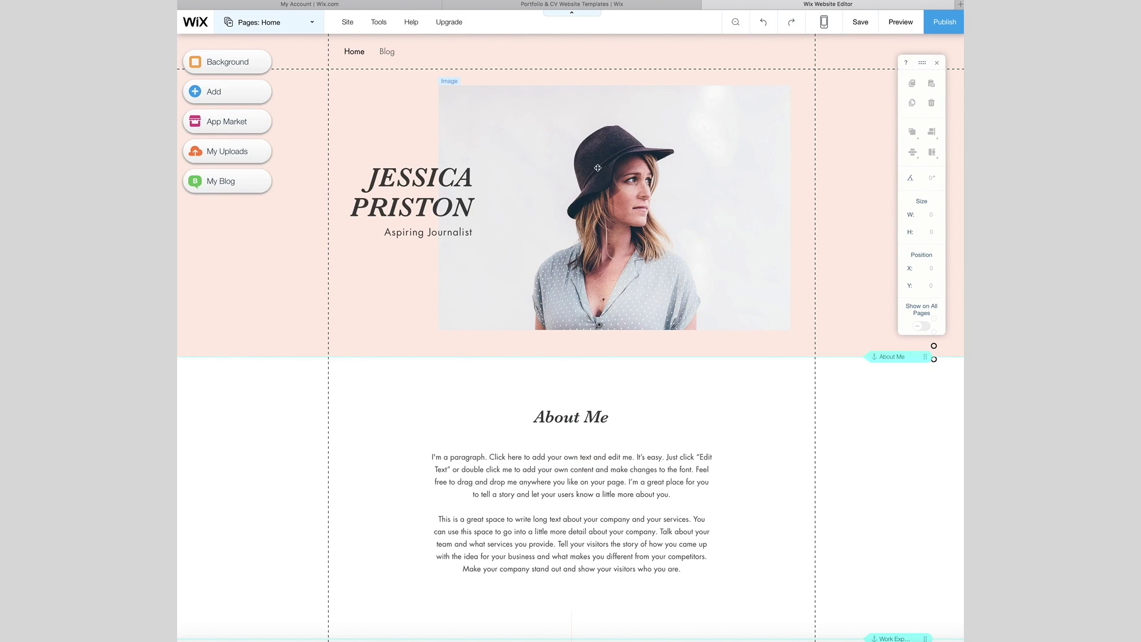
{"action": "left_click", "coordinate": [428, 167]}
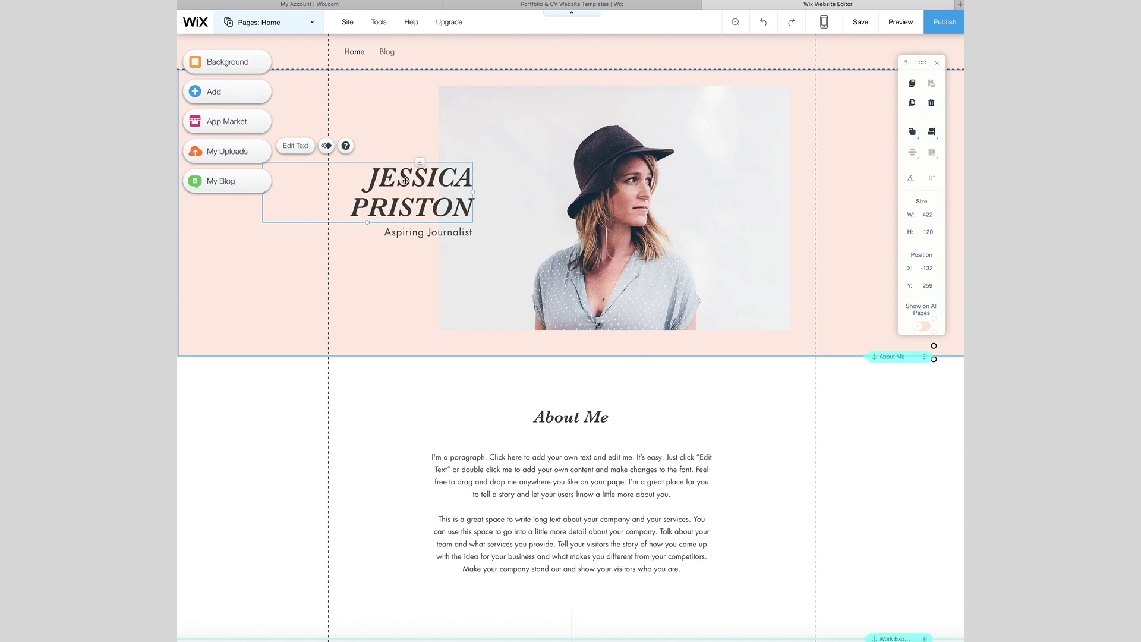
{"action": "double_click", "coordinate": [405, 180]}
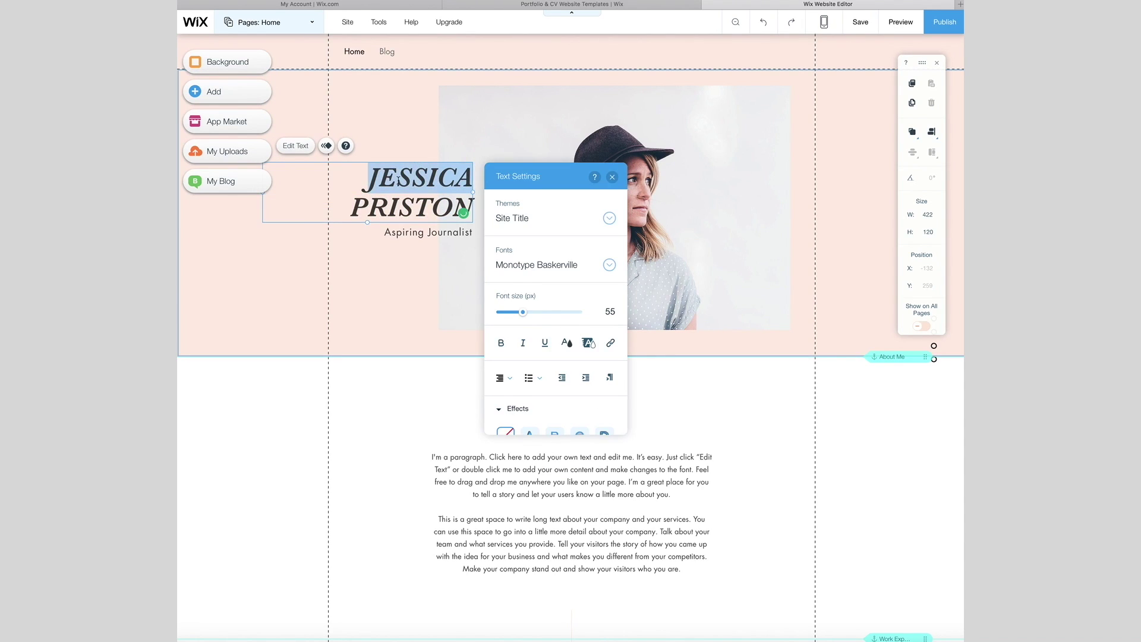
{"action": "key", "text": "BackSpace"}
{"action": "key", "text": "shift+End"}
{"action": "type", "text": "H"}
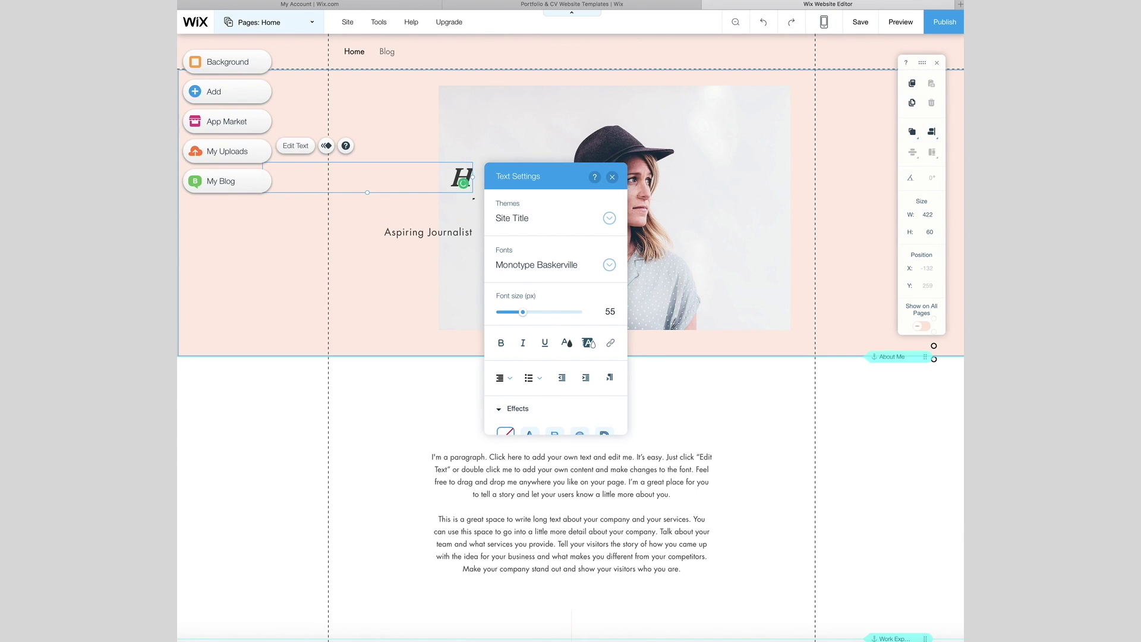
{"action": "type", "text": "aley"}
{"action": "key", "text": "Return"}
{"action": "type", "text": "C"}
{"action": "key", "text": "BackSpace"}
{"action": "key", "text": "BackSpace"}
{"action": "key", "text": "BackSpace"}
{"action": "key", "text": "BackSpace"}
{"action": "key", "text": "BackSpace"}
{"action": "key", "text": "BackSpace"}
{"action": "type", "text": "ALEY"}
{"action": "key", "text": "Return"}
{"action": "type", "text": "C"}
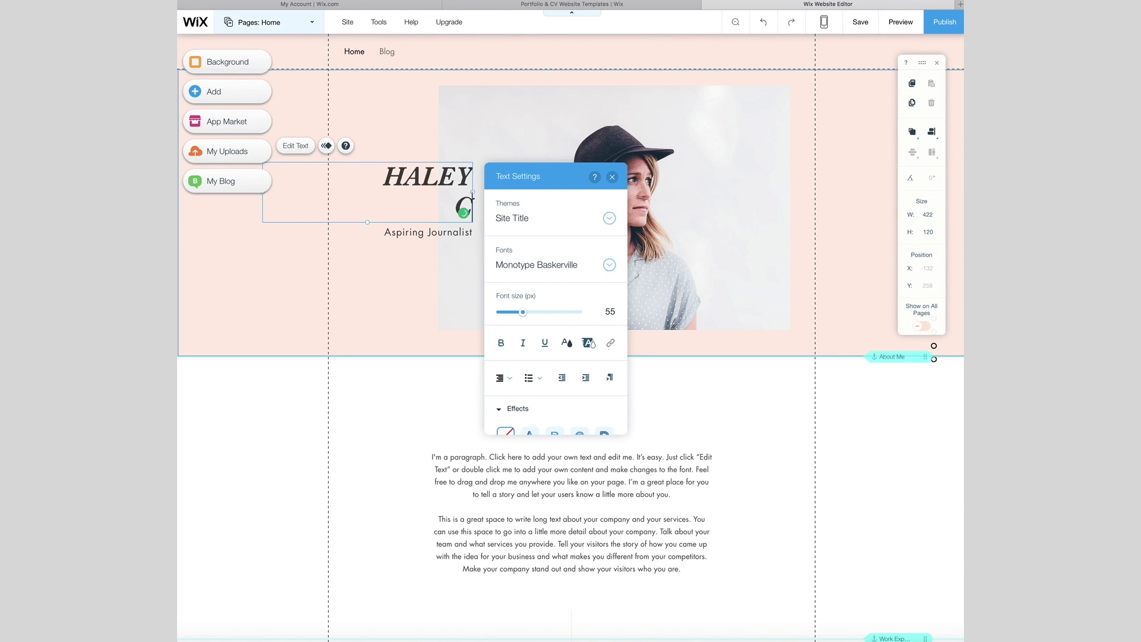
{"action": "type", "text": "AIRO"}
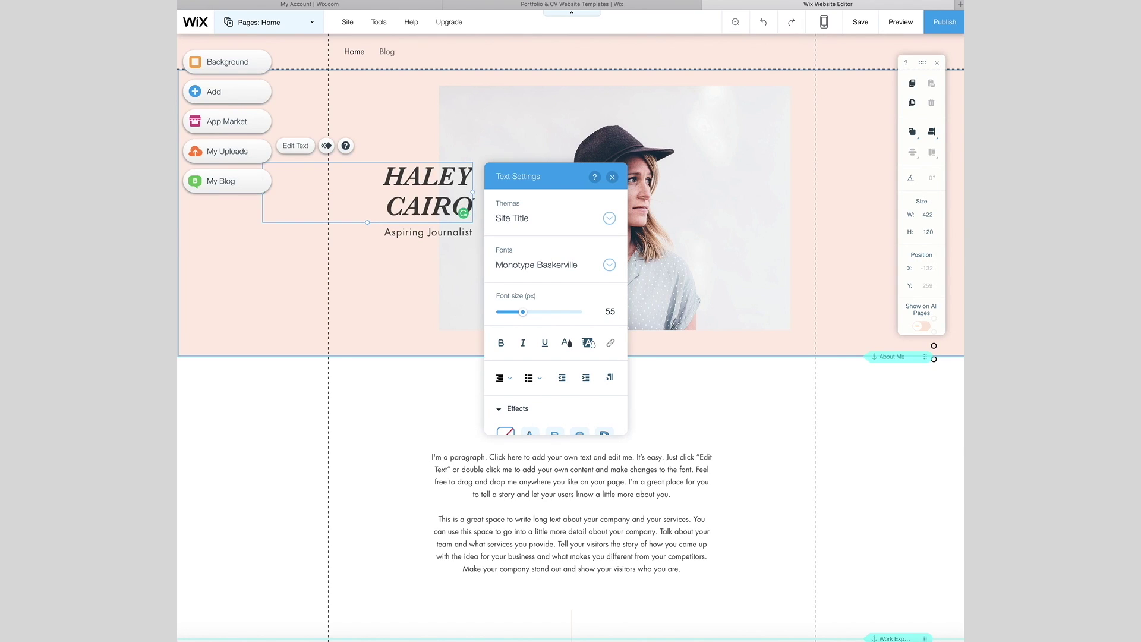
Step: Rewrite the Aspiring Journalist subtitle as FOUNDER OF MAE MOVEMENT
{"action": "left_click", "coordinate": [438, 232]}
{"action": "double_click", "coordinate": [438, 233]}
{"action": "key", "text": "ctrl+a"}
{"action": "type", "text": "FOUNDER CEO"}
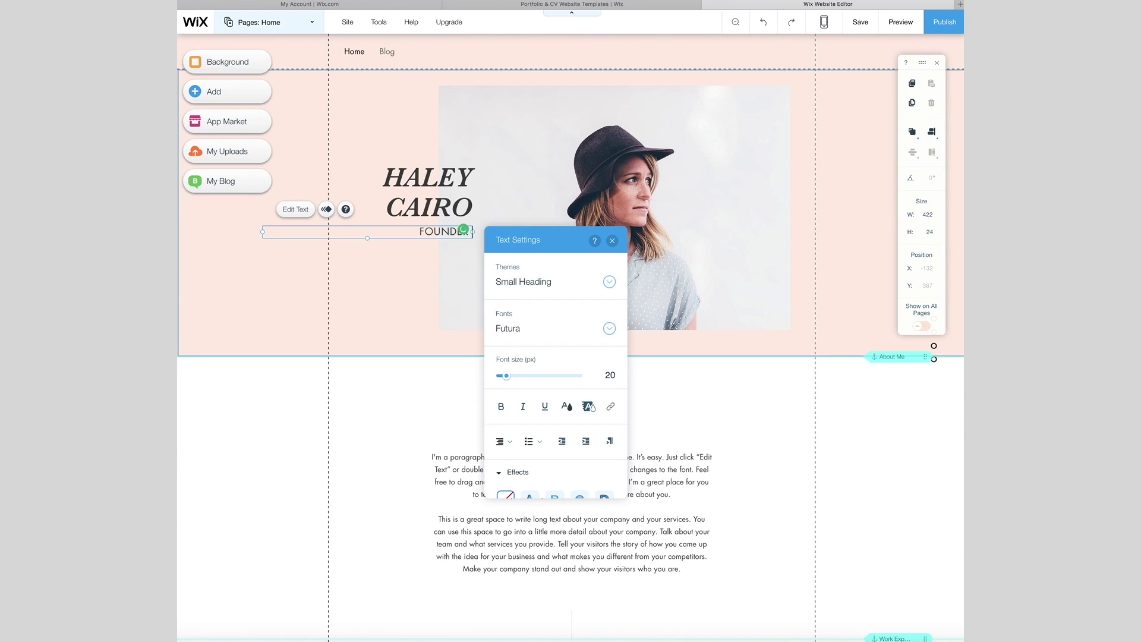
{"action": "type", "text": "MAE MOVEMENT"}
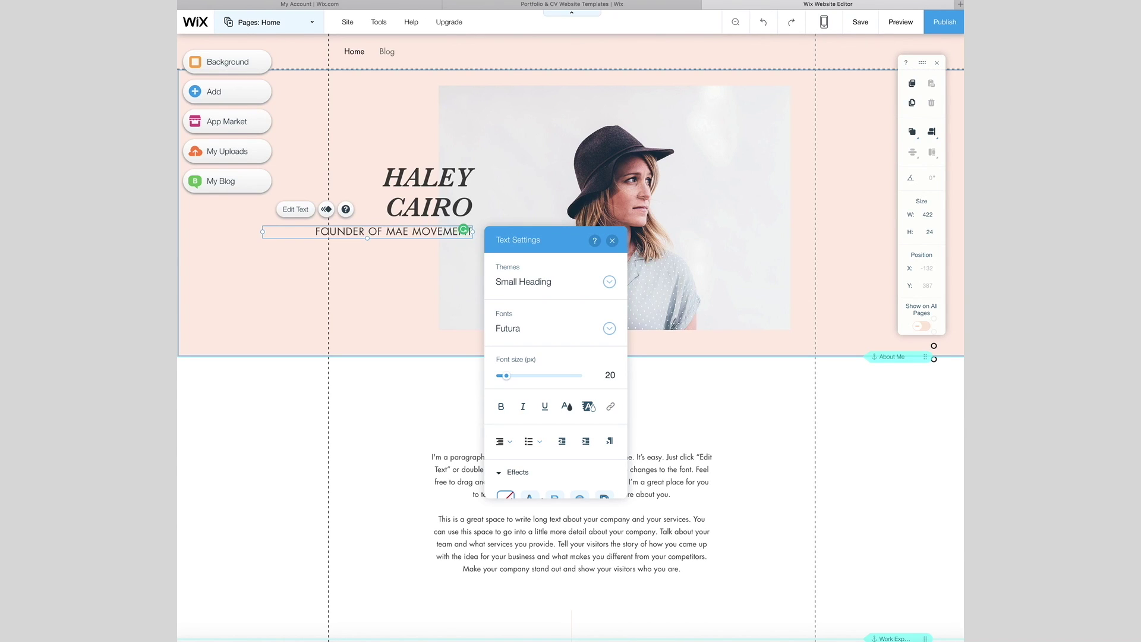
{"action": "left_click", "coordinate": [434, 206]}
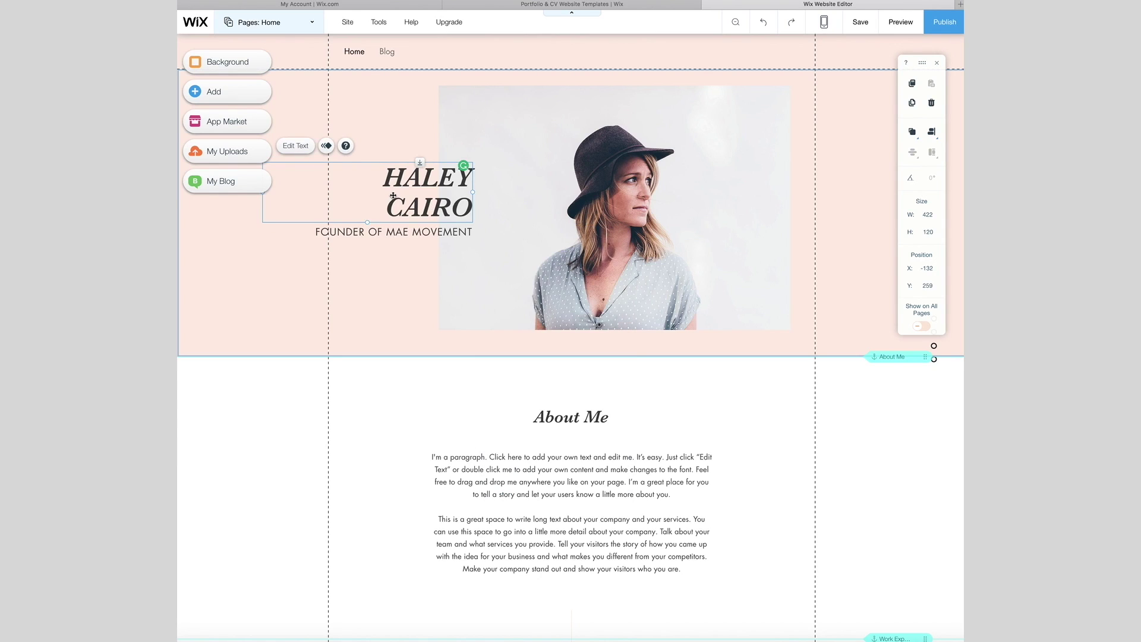
{"action": "left_click", "coordinate": [301, 146]}
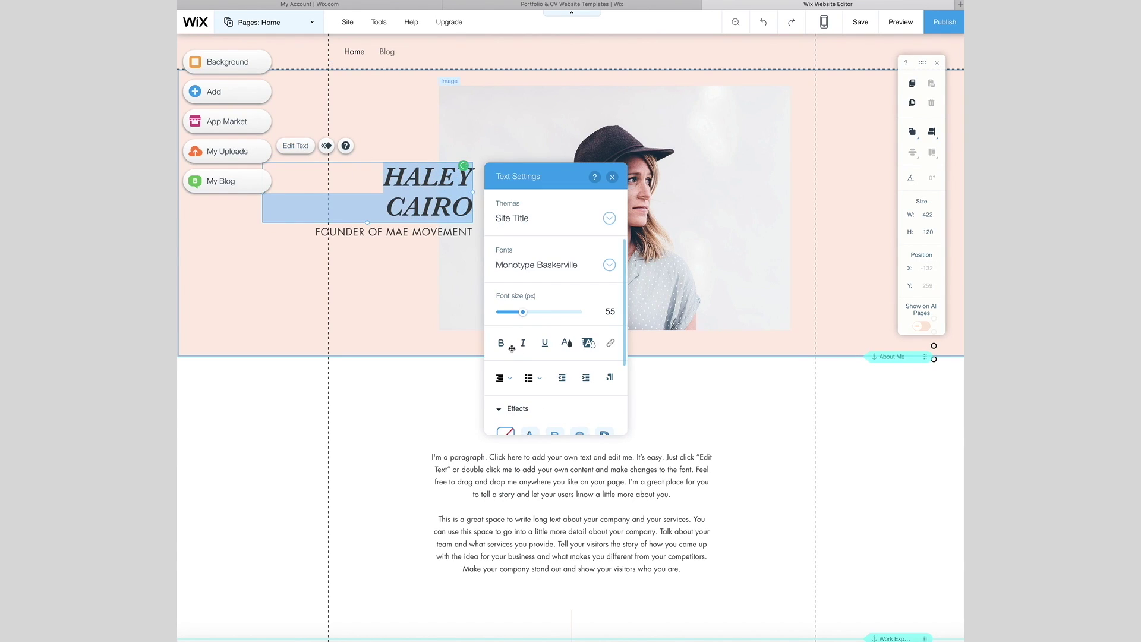
Step: Change the HALEY CAIRO title font to Lulo Clean after briefly trying Open Sans
{"action": "scroll", "coordinate": [541, 344], "scroll_direction": "down", "scroll_amount": 3}
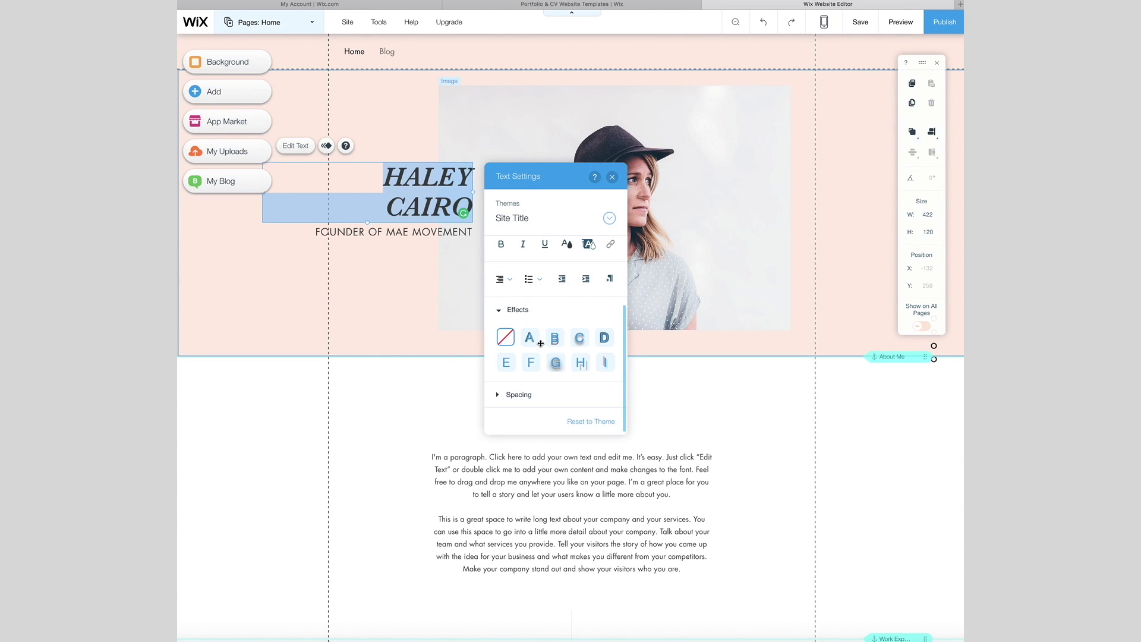
{"action": "scroll", "coordinate": [541, 344], "scroll_direction": "up", "scroll_amount": 3}
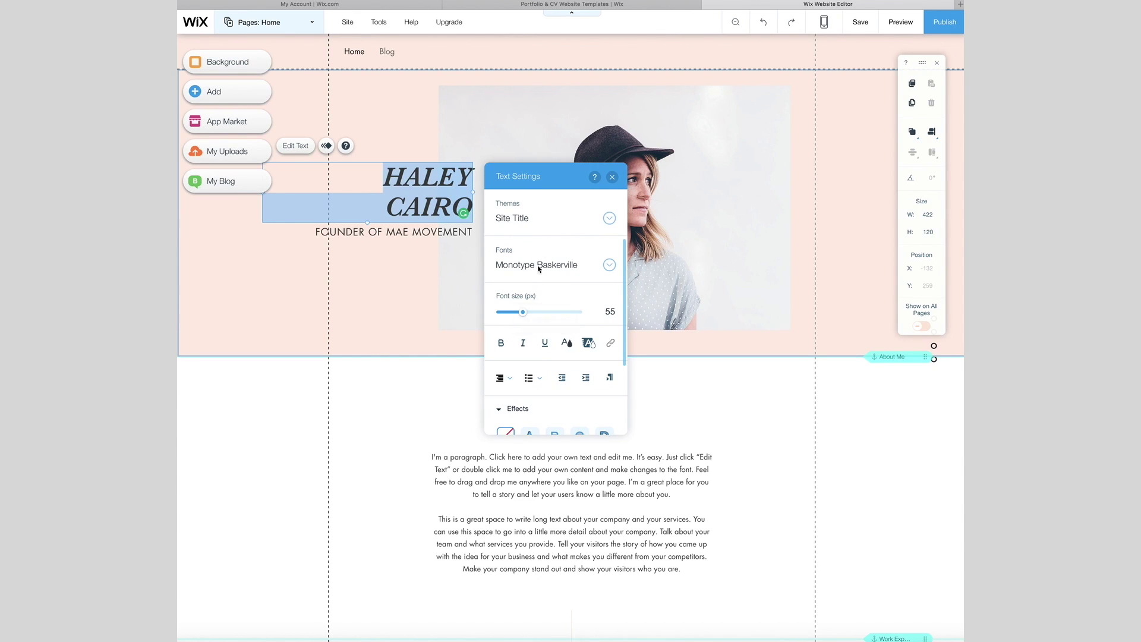
{"action": "left_click", "coordinate": [612, 268]}
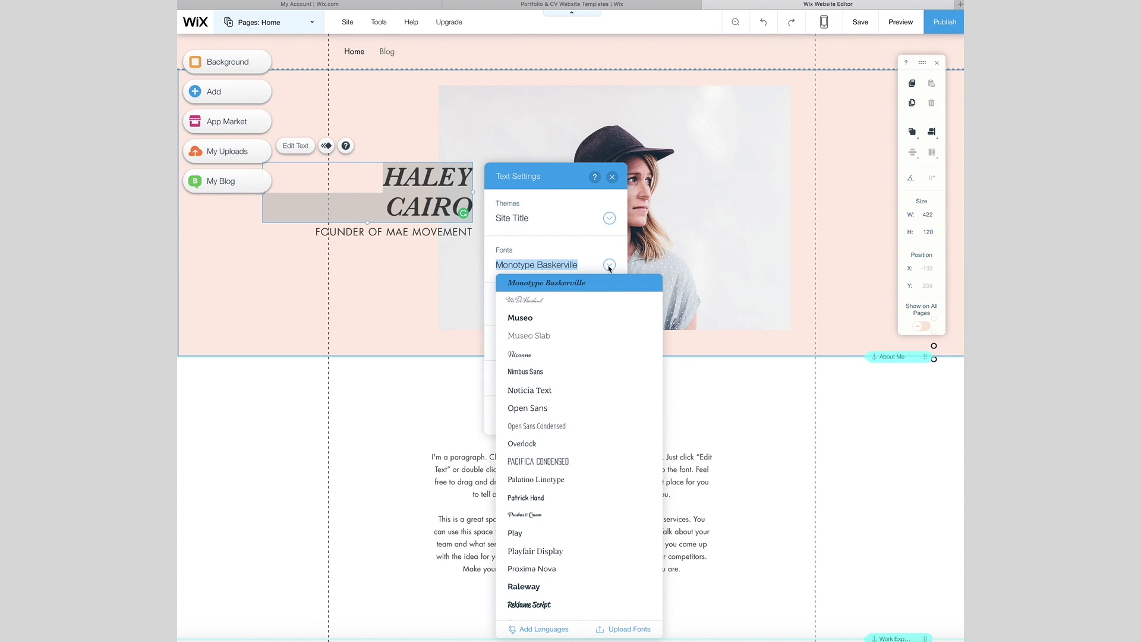
{"action": "left_click", "coordinate": [541, 416]}
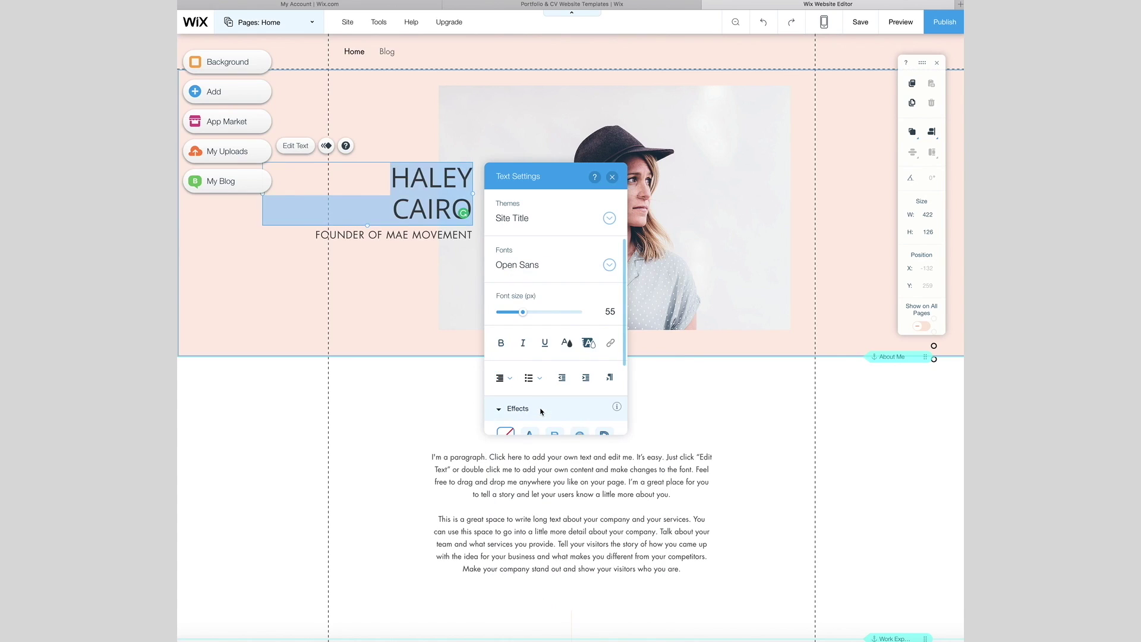
{"action": "left_click", "coordinate": [608, 270]}
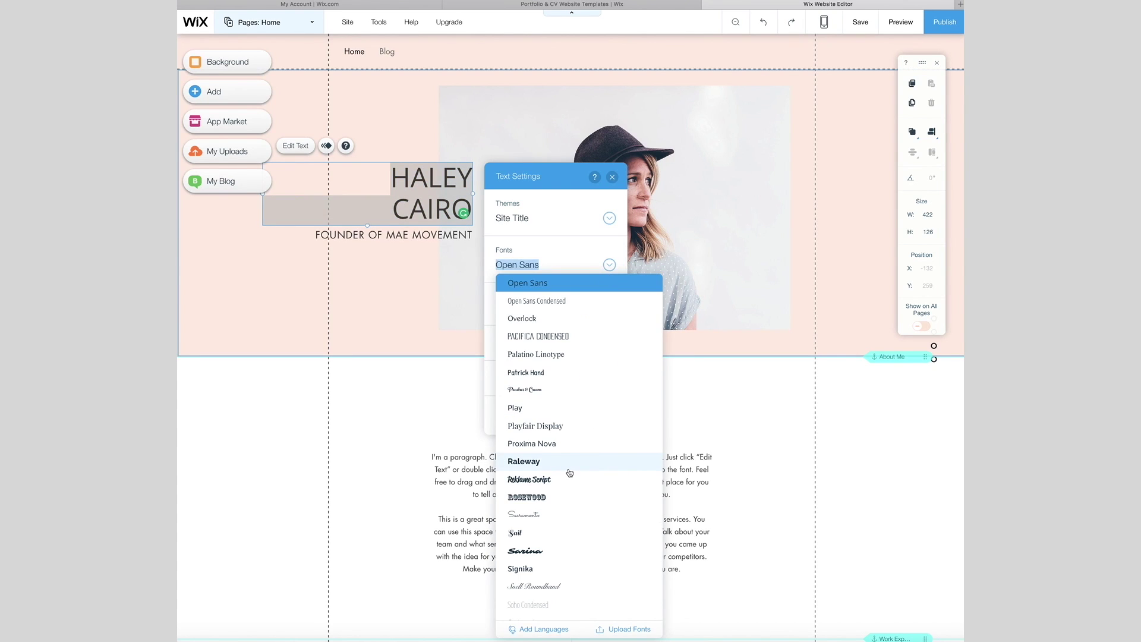
{"action": "scroll", "coordinate": [569, 473], "scroll_direction": "up", "scroll_amount": 5}
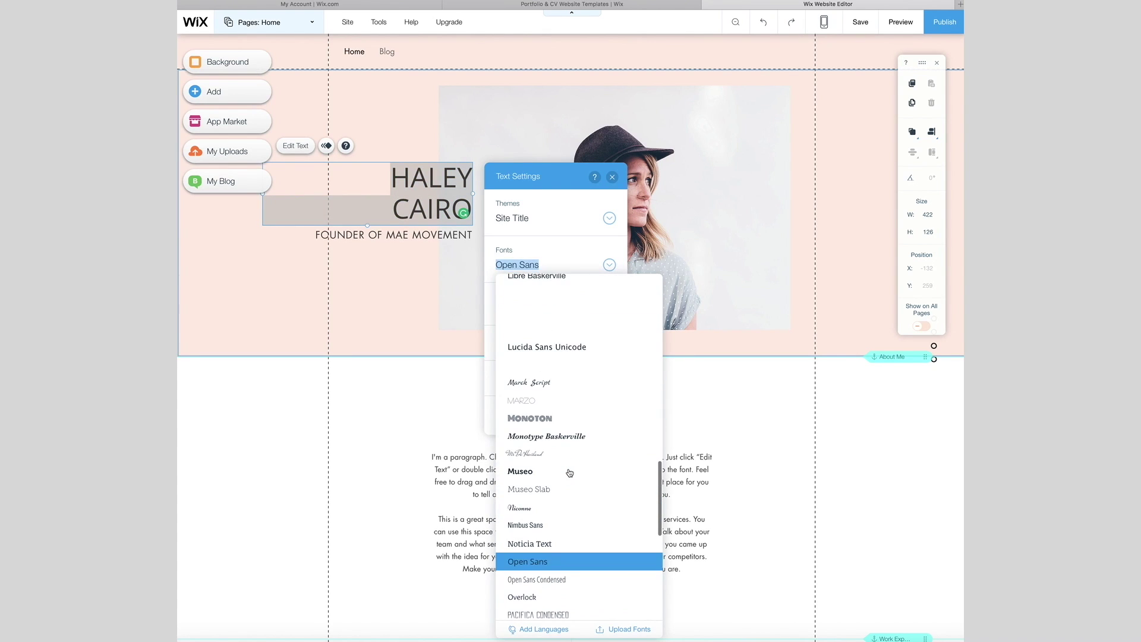
{"action": "scroll", "coordinate": [569, 472], "scroll_direction": "up", "scroll_amount": 3}
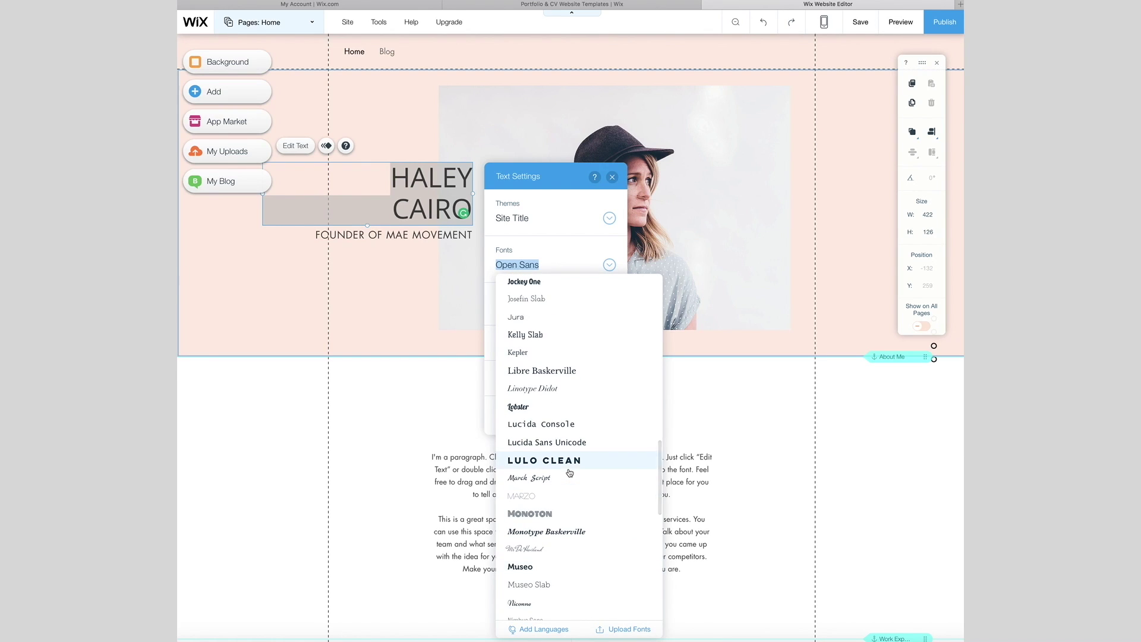
{"action": "left_click", "coordinate": [568, 470]}
{"action": "scroll", "coordinate": [562, 462], "scroll_direction": "down", "scroll_amount": 1}
{"action": "left_click", "coordinate": [711, 328]}
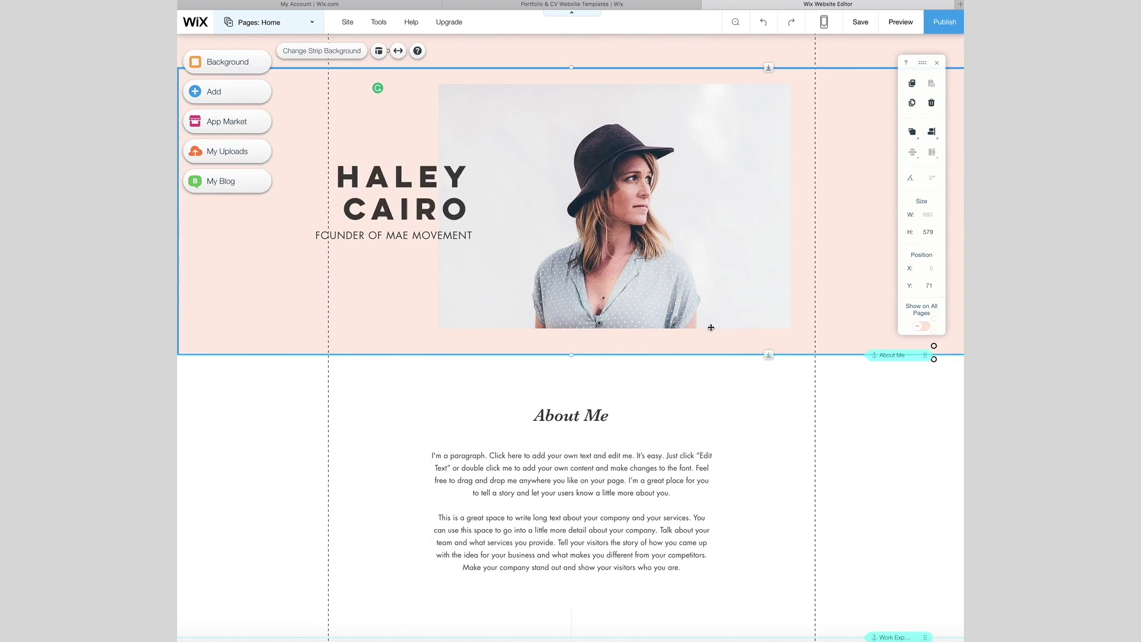
Step: Swap the header photo for the pink-haired portrait from My Images
{"action": "left_click", "coordinate": [695, 306]}
{"action": "scroll", "coordinate": [575, 178], "scroll_direction": "down", "scroll_amount": 1}
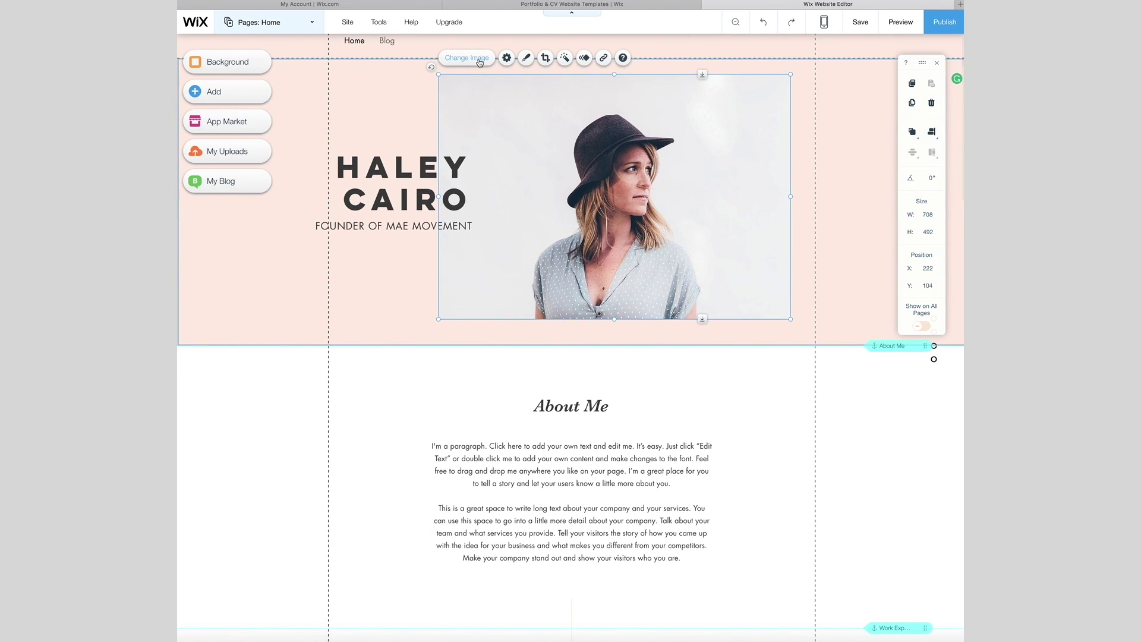
{"action": "left_click", "coordinate": [479, 60]}
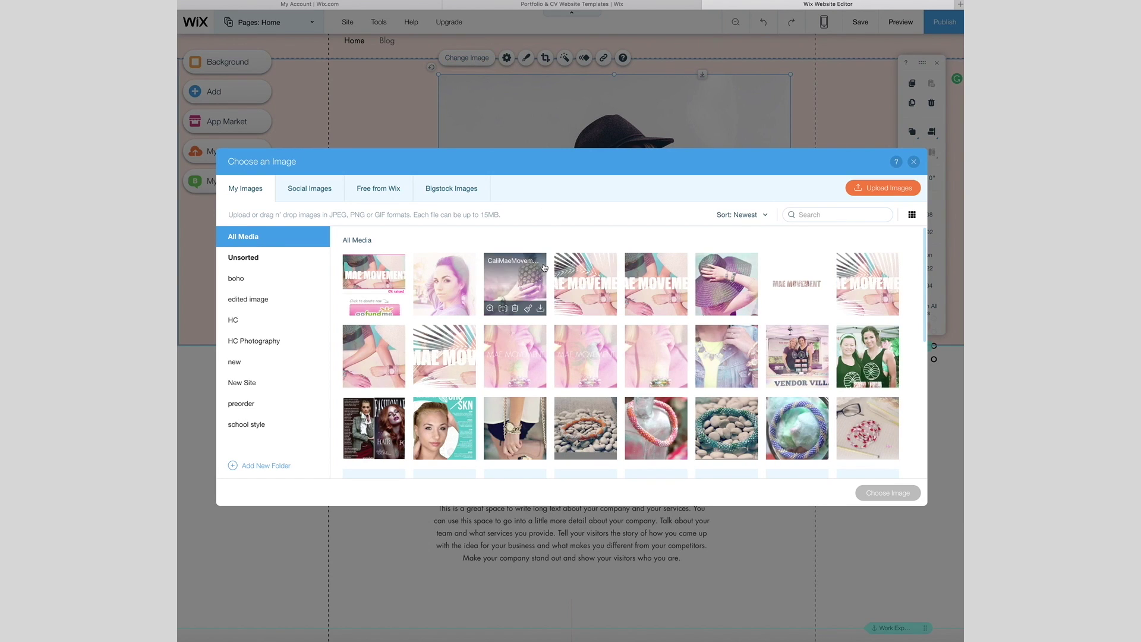
{"action": "scroll", "coordinate": [549, 264], "scroll_direction": "down", "scroll_amount": 5}
{"action": "scroll", "coordinate": [543, 266], "scroll_direction": "down", "scroll_amount": 5}
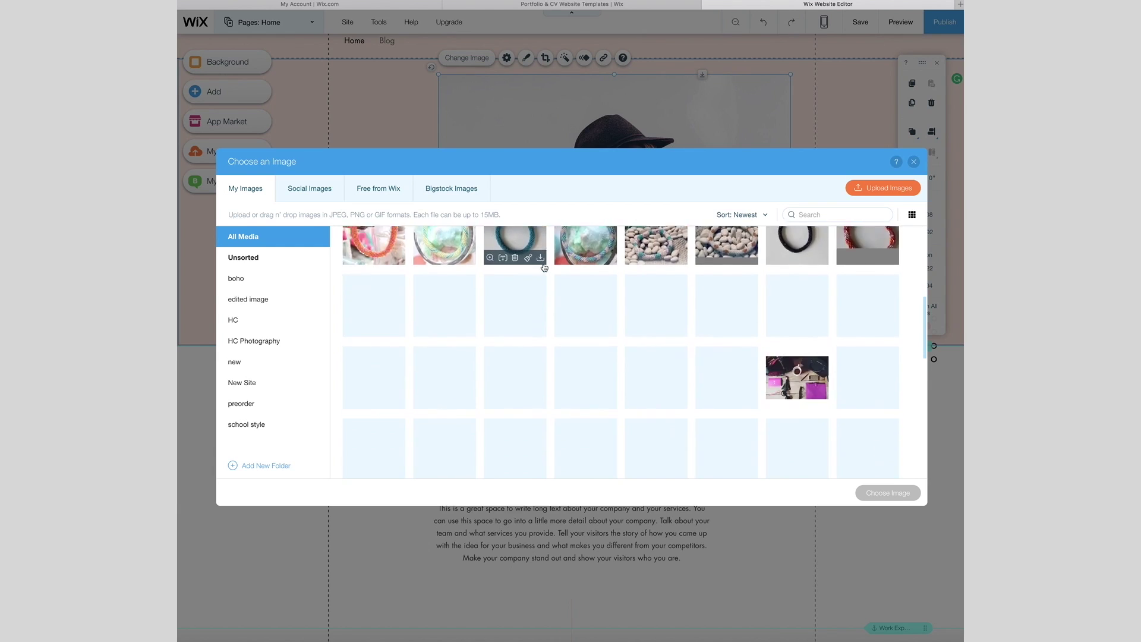
{"action": "scroll", "coordinate": [543, 267], "scroll_direction": "up", "scroll_amount": 10}
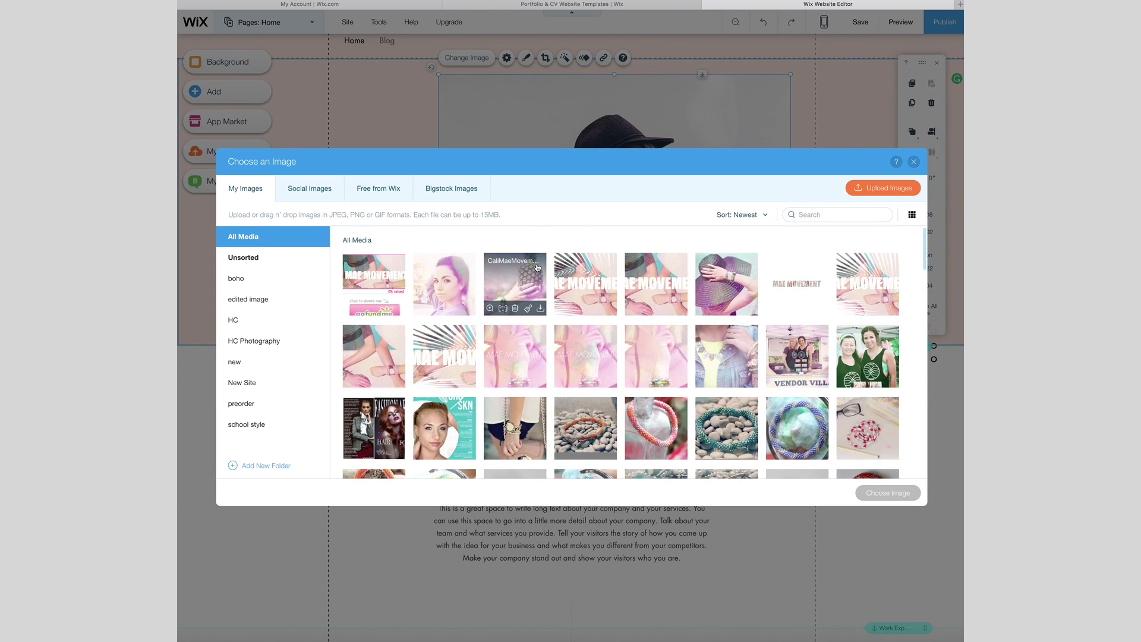
{"action": "left_click", "coordinate": [445, 280]}
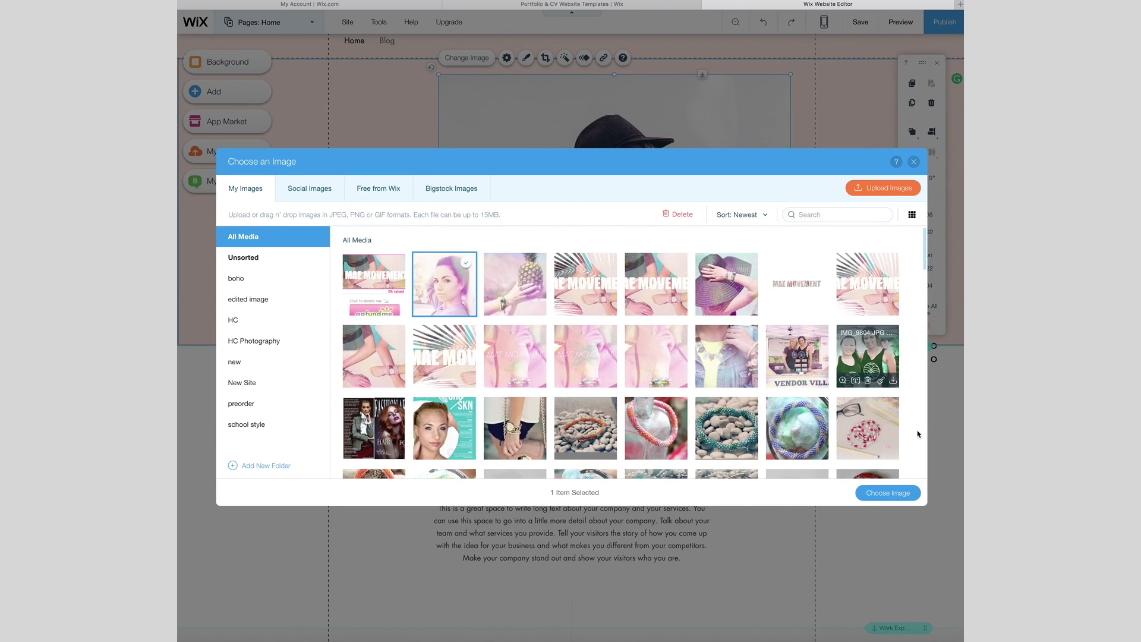
{"action": "left_click", "coordinate": [887, 493]}
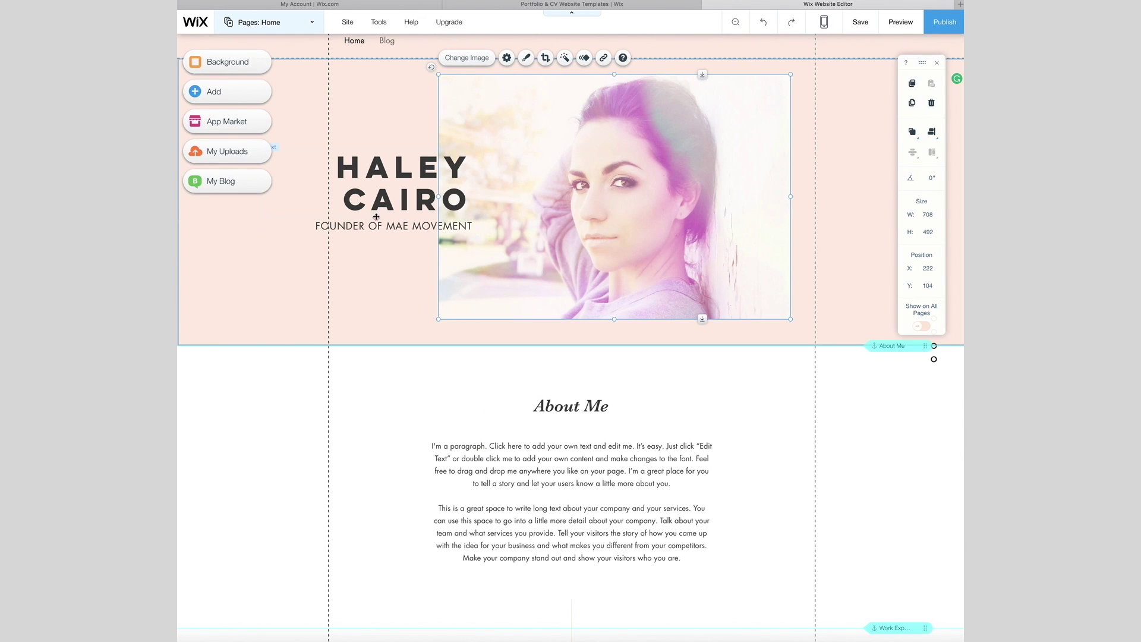
Step: Scroll through the page past Work Experience, then select the top header strip
{"action": "scroll", "coordinate": [354, 236], "scroll_direction": "up", "scroll_amount": 1}
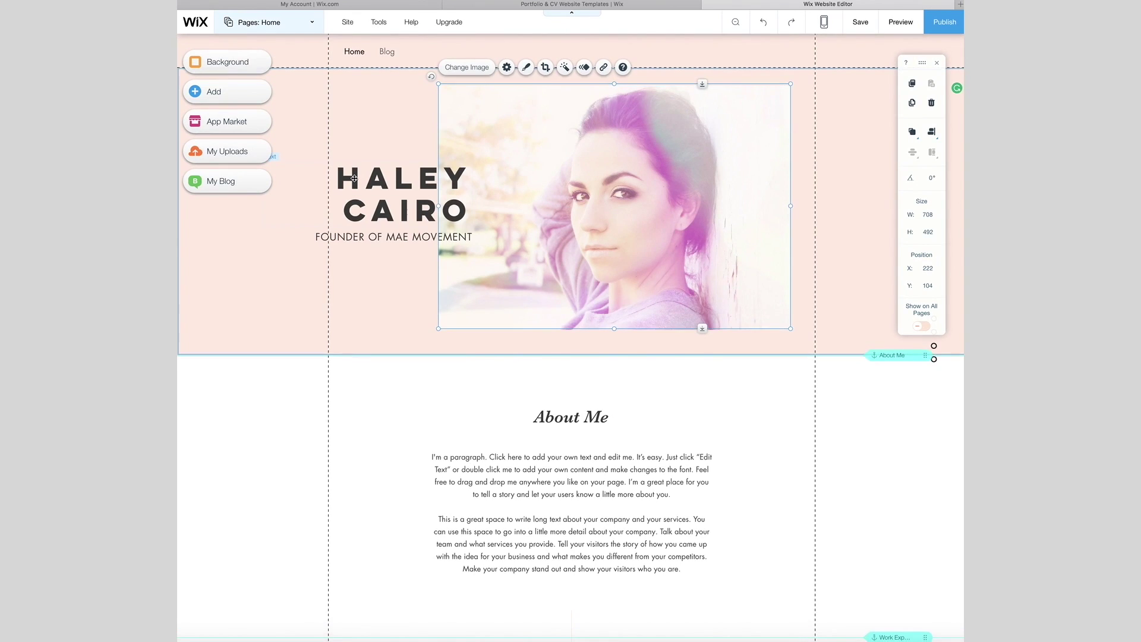
{"action": "scroll", "coordinate": [562, 272], "scroll_direction": "down", "scroll_amount": 5}
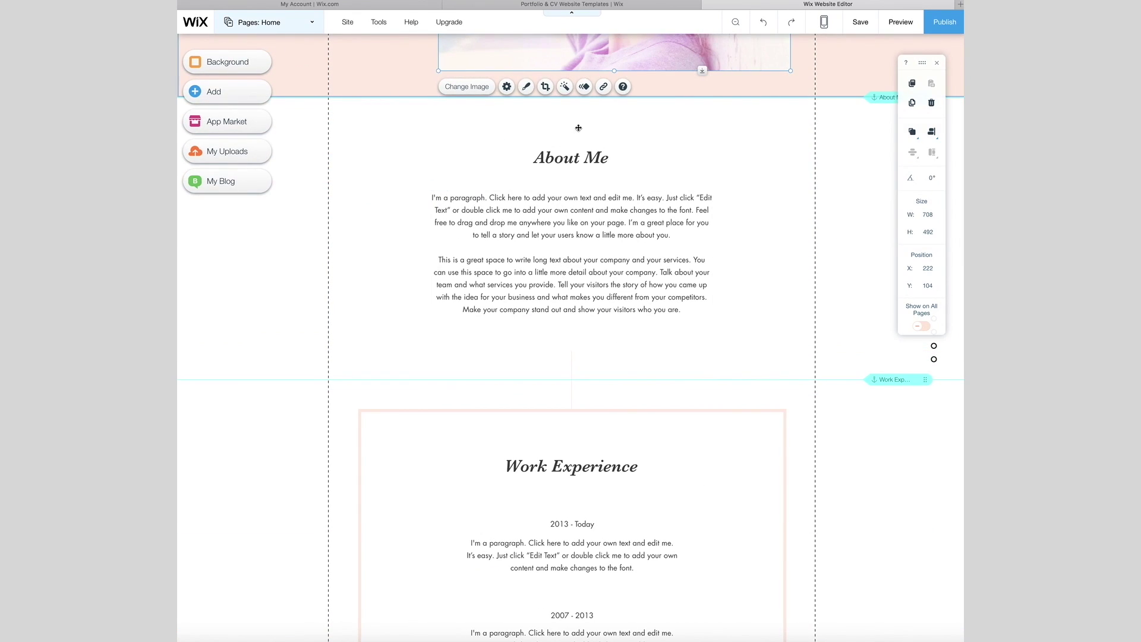
{"action": "scroll", "coordinate": [731, 265], "scroll_direction": "down", "scroll_amount": 5}
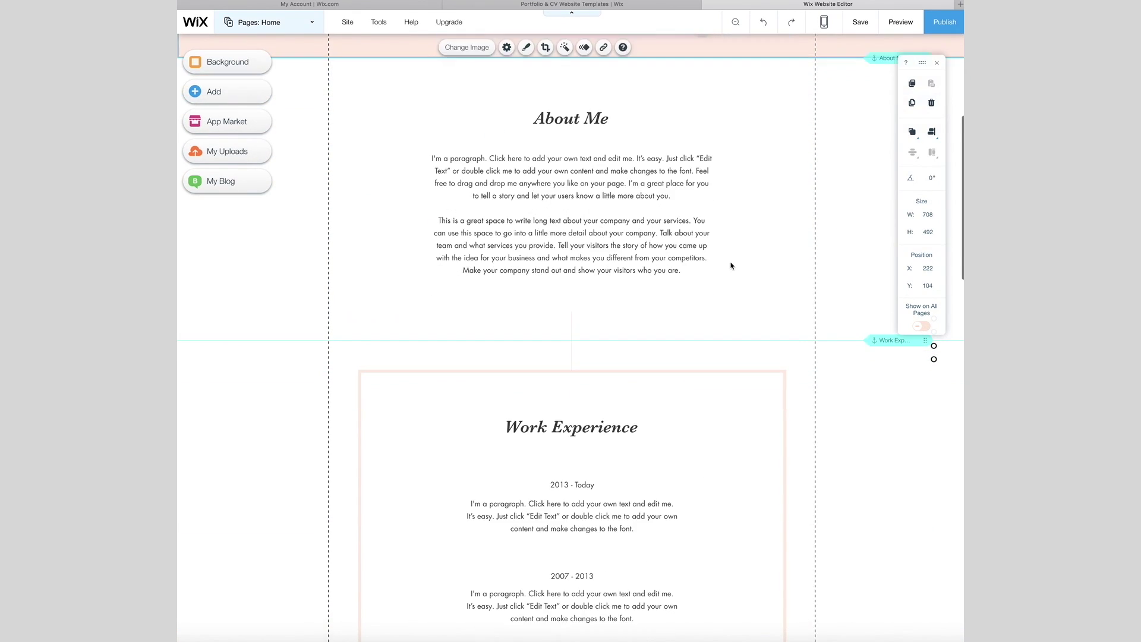
{"action": "scroll", "coordinate": [731, 266], "scroll_direction": "down", "scroll_amount": 2}
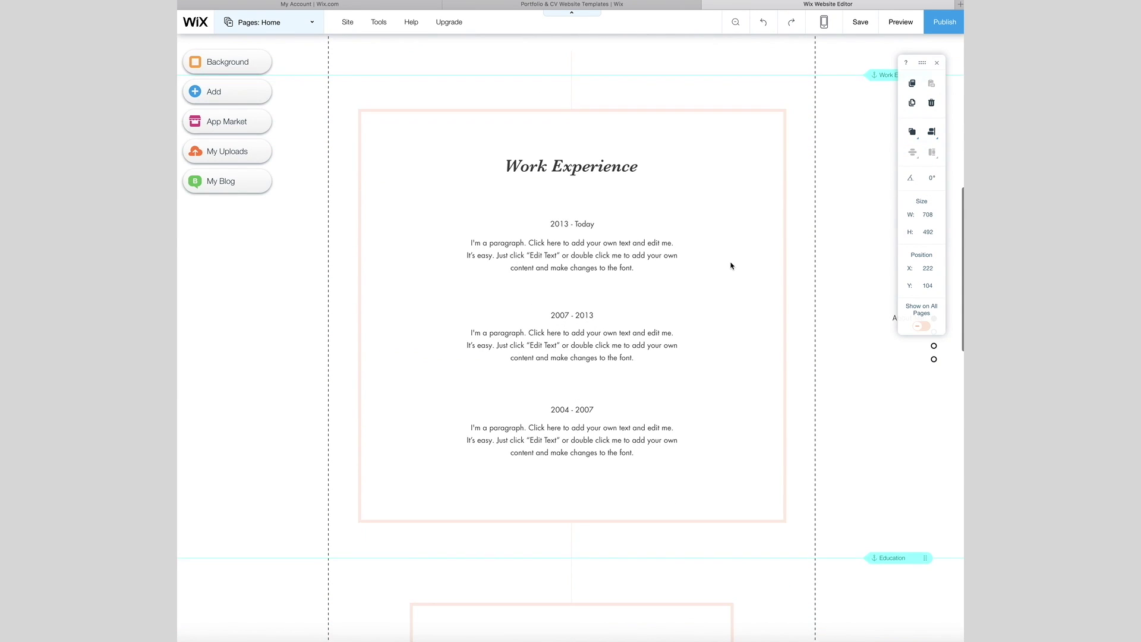
{"action": "left_click", "coordinate": [562, 156]}
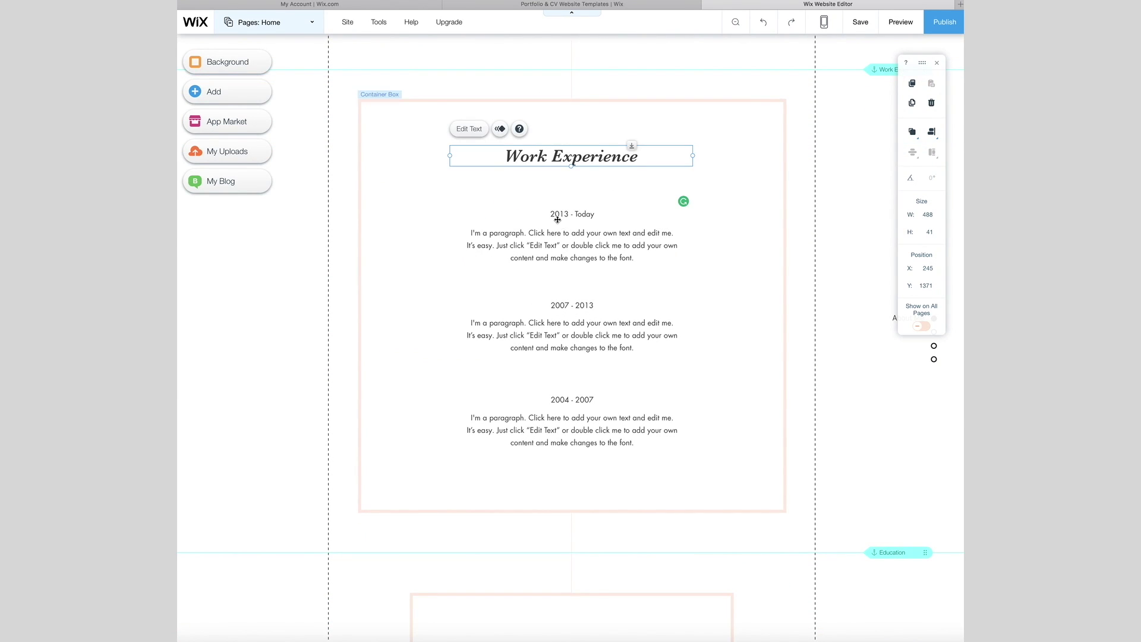
{"action": "scroll", "coordinate": [565, 231], "scroll_direction": "down", "scroll_amount": 5}
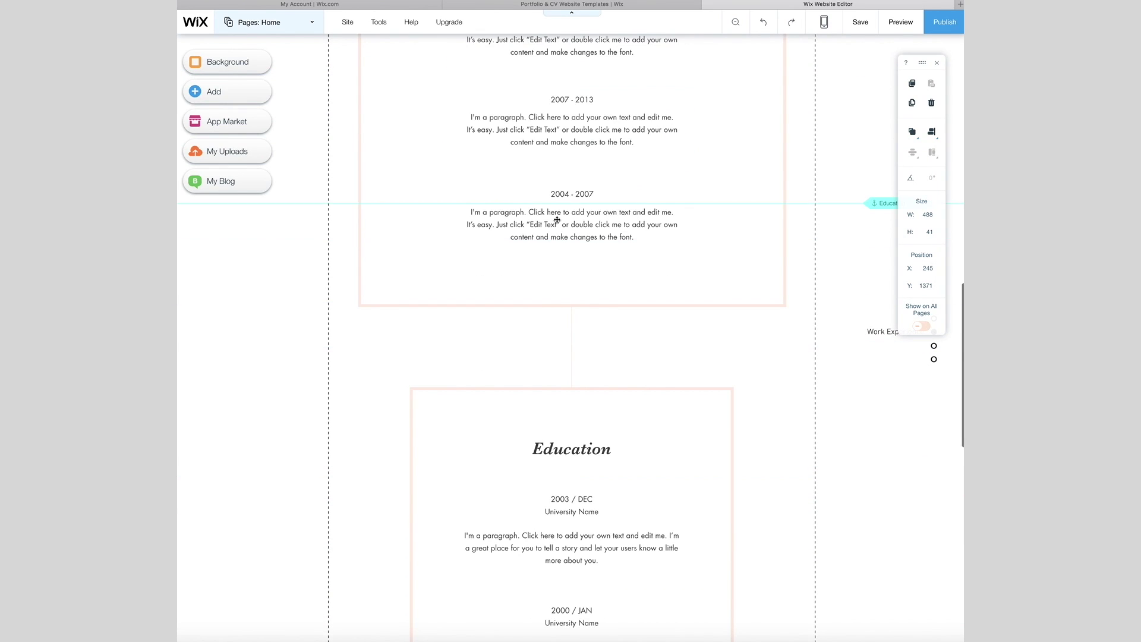
{"action": "scroll", "coordinate": [557, 220], "scroll_direction": "down", "scroll_amount": 13}
{"action": "scroll", "coordinate": [557, 220], "scroll_direction": "down", "scroll_amount": 8}
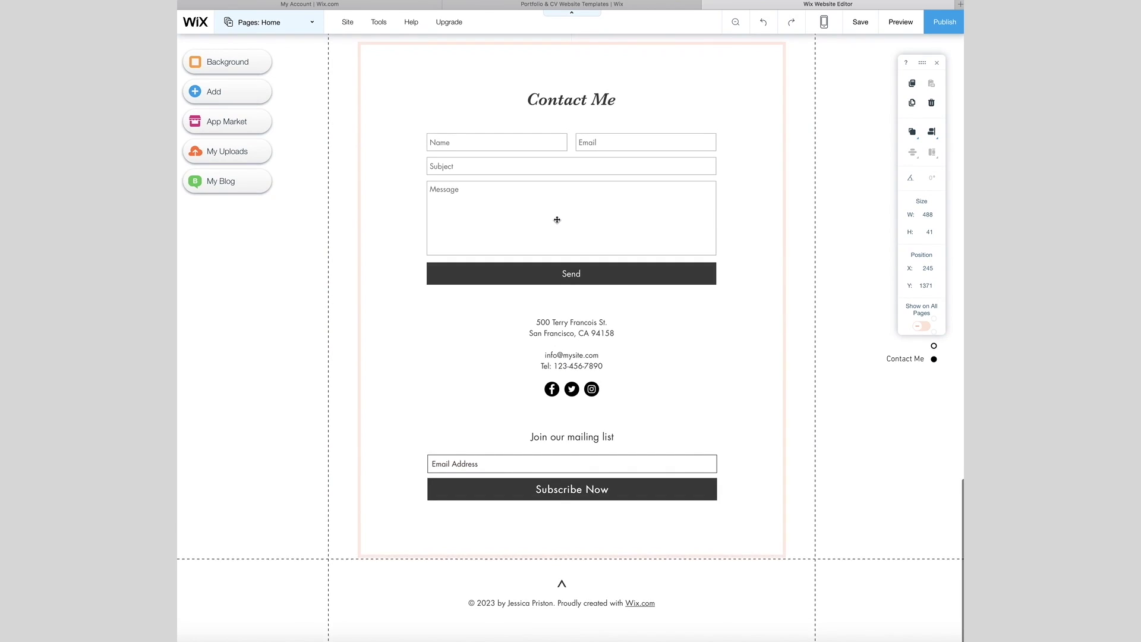
{"action": "scroll", "coordinate": [557, 220], "scroll_direction": "up", "scroll_amount": 20}
{"action": "left_click", "coordinate": [316, 117]}
{"action": "scroll", "coordinate": [321, 101], "scroll_direction": "down", "scroll_amount": 1}
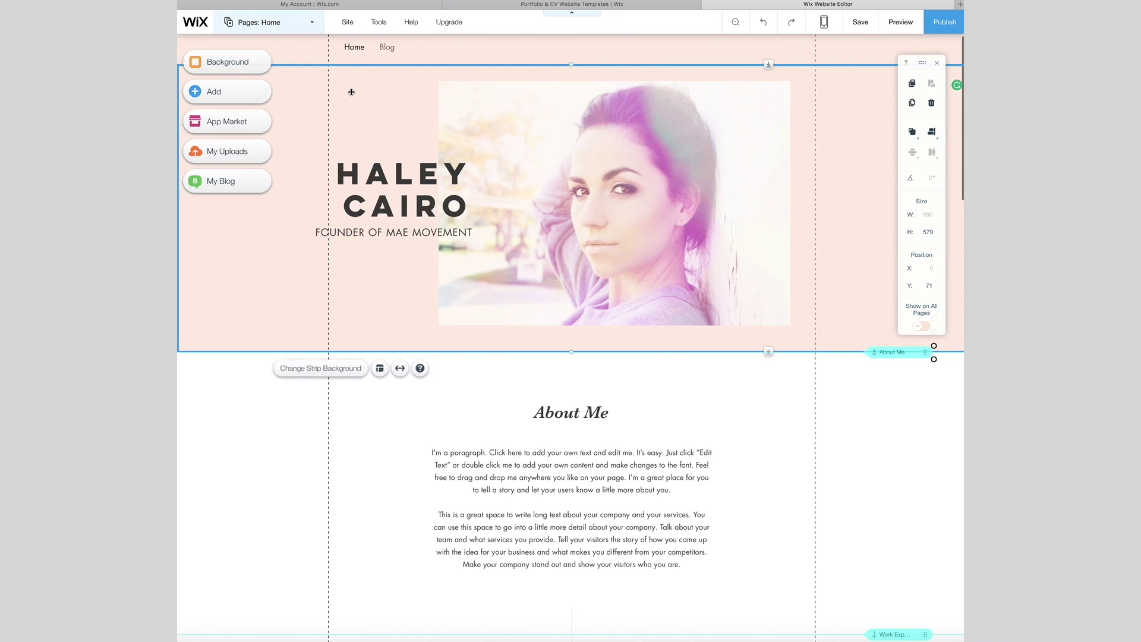
Step: Try the Foggy Pier and Marble Surface images as the header strip background
{"action": "scroll", "coordinate": [858, 308], "scroll_direction": "up", "scroll_amount": 1}
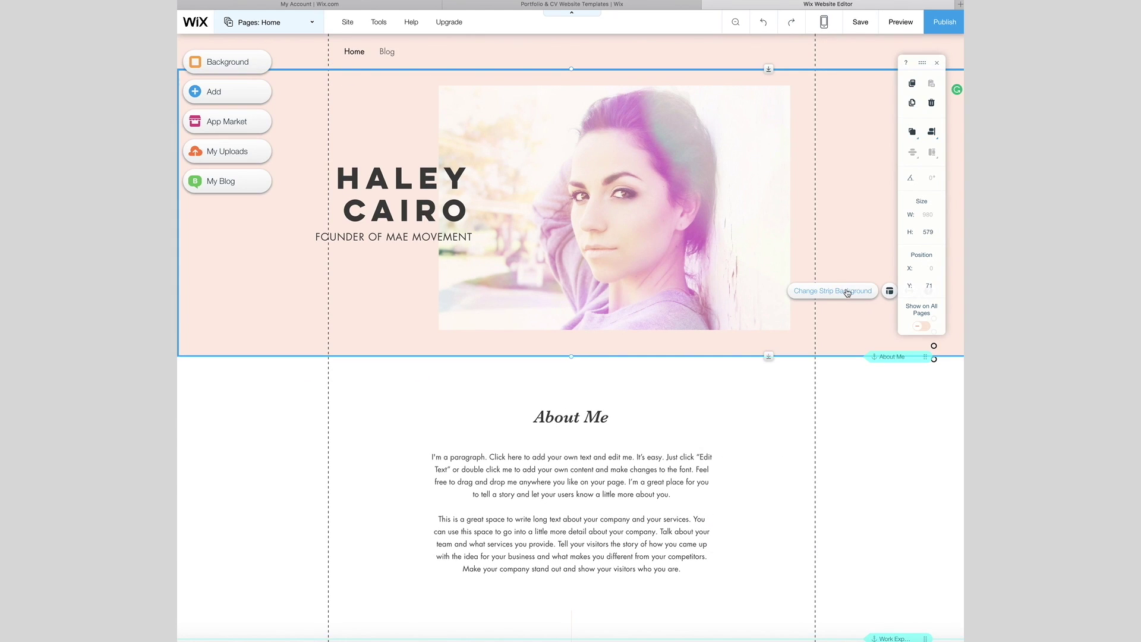
{"action": "left_click", "coordinate": [848, 291]}
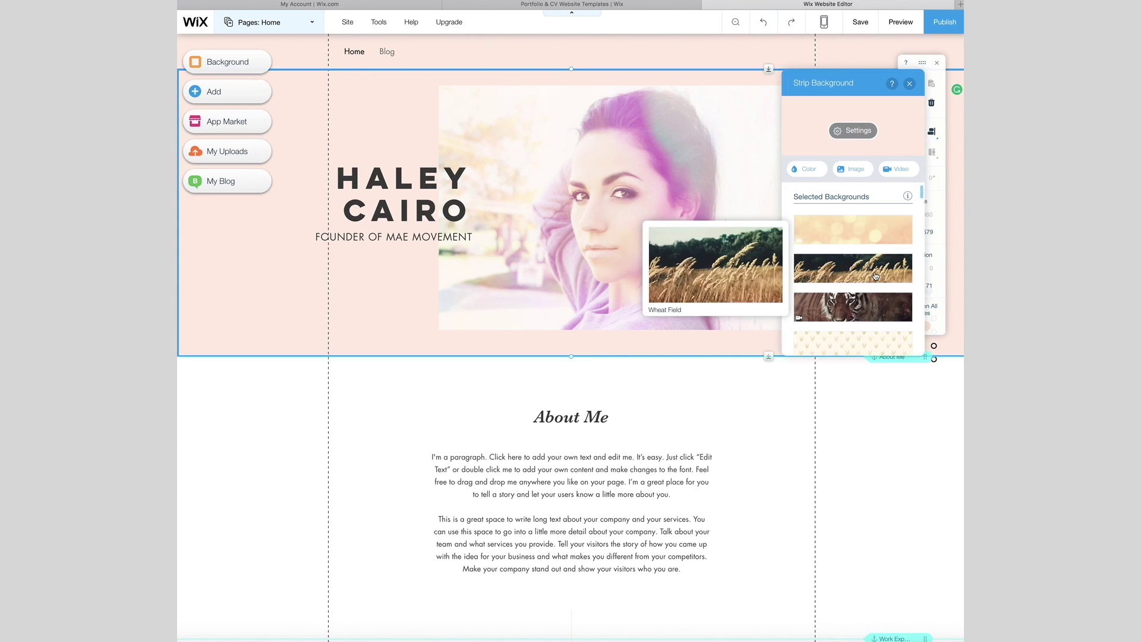
{"action": "scroll", "coordinate": [864, 256], "scroll_direction": "down", "scroll_amount": 5}
{"action": "scroll", "coordinate": [860, 240], "scroll_direction": "down", "scroll_amount": 4}
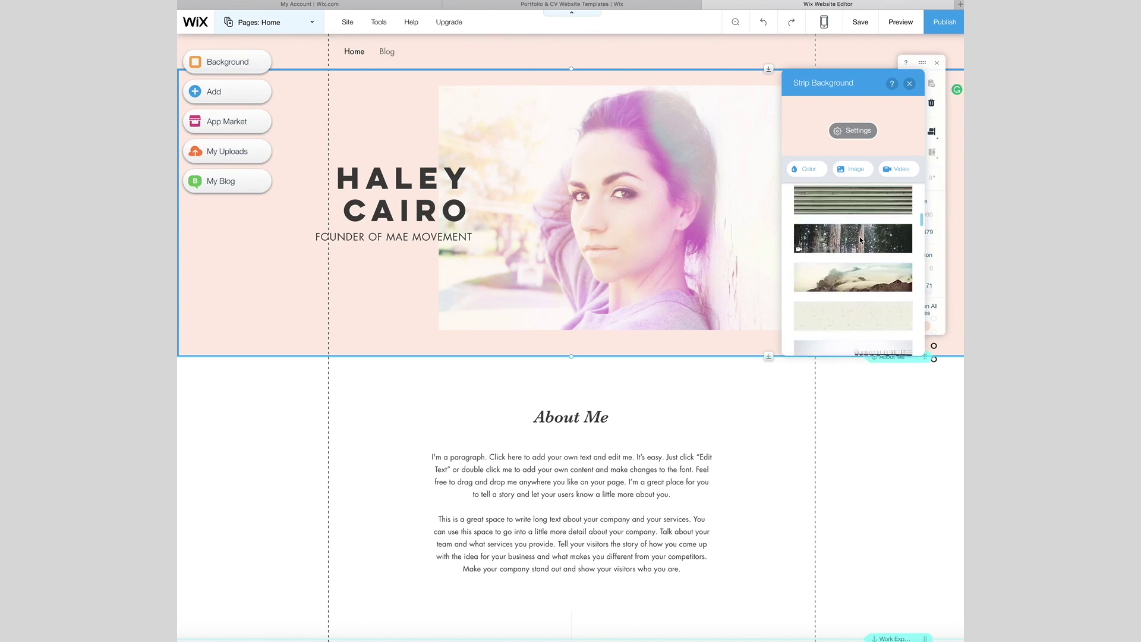
{"action": "mouse_move", "coordinate": [859, 240]}
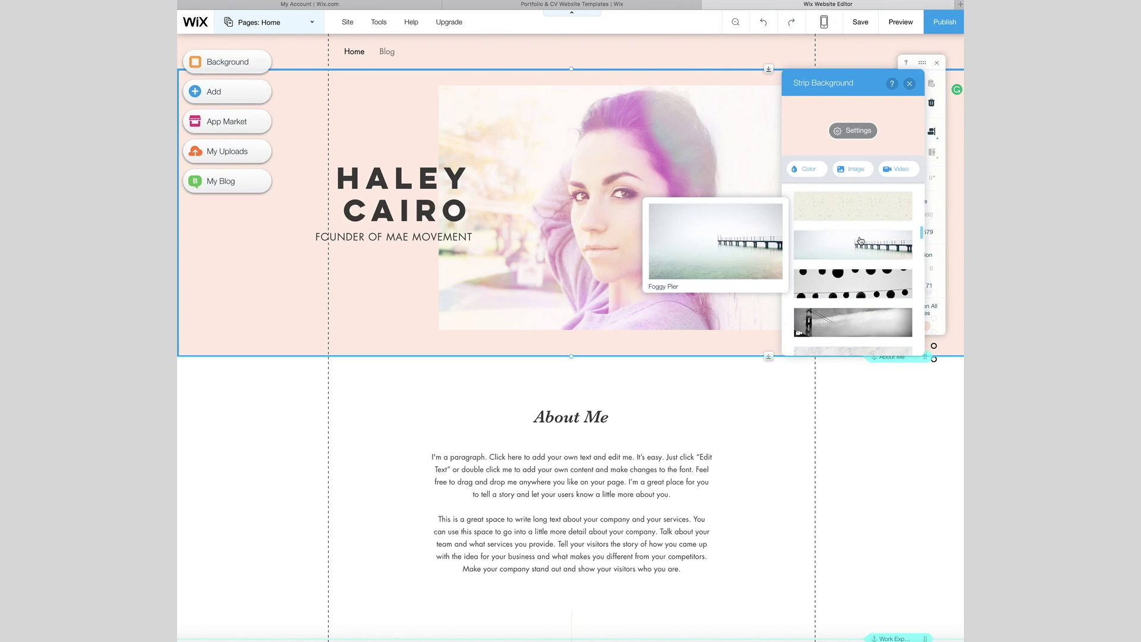
{"action": "left_click", "coordinate": [860, 240]}
{"action": "scroll", "coordinate": [859, 240], "scroll_direction": "down", "scroll_amount": 5}
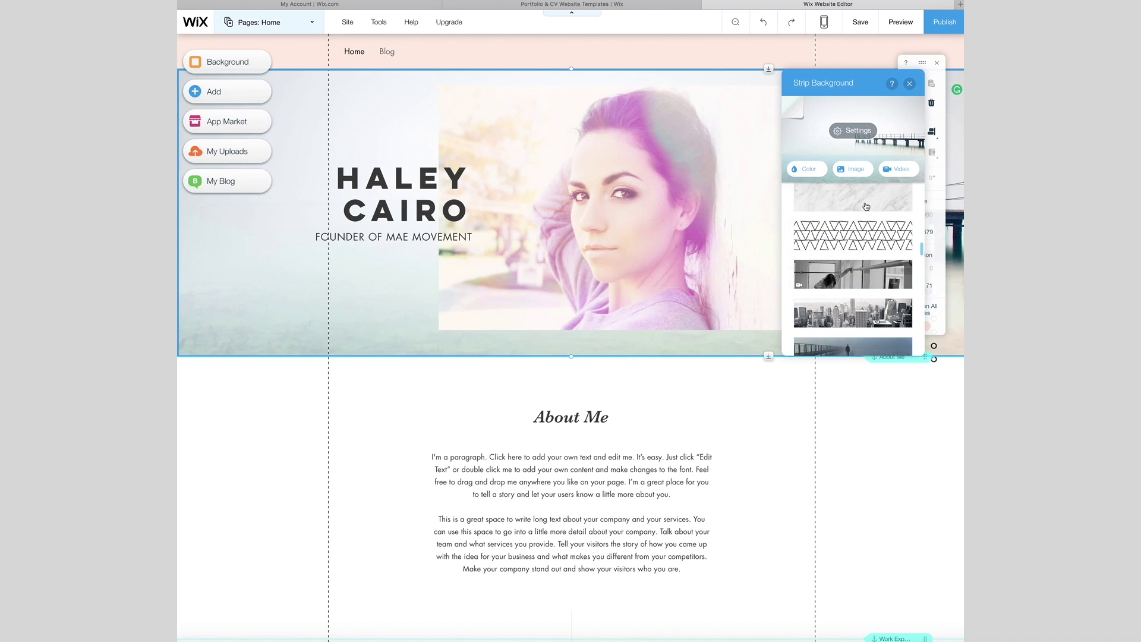
{"action": "left_click", "coordinate": [866, 206]}
{"action": "scroll", "coordinate": [866, 206], "scroll_direction": "down", "scroll_amount": 5}
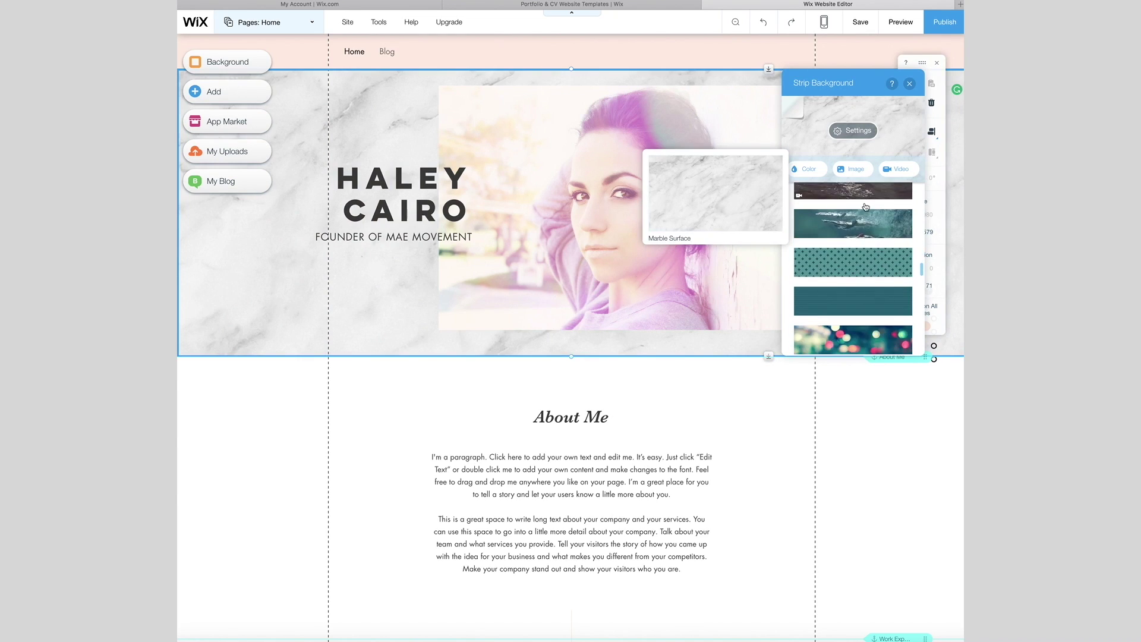
Step: Compare grey #DBD9D9 and mint #C7DEDC swatches, settling on light pink #FFEAE0
{"action": "left_click", "coordinate": [810, 170]}
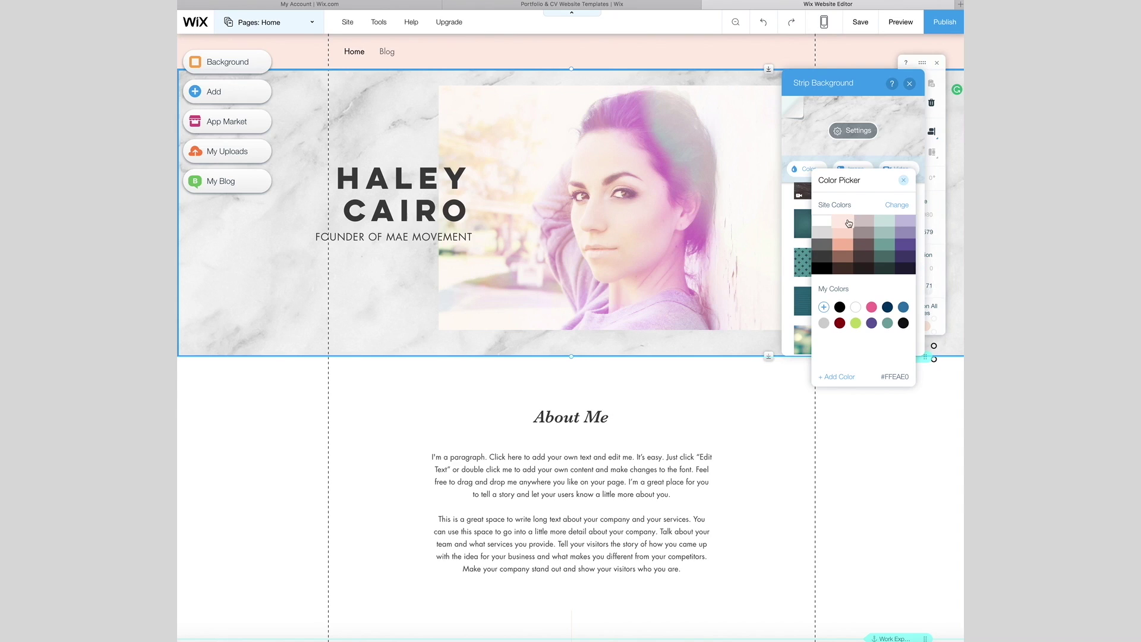
{"action": "left_click", "coordinate": [847, 223]}
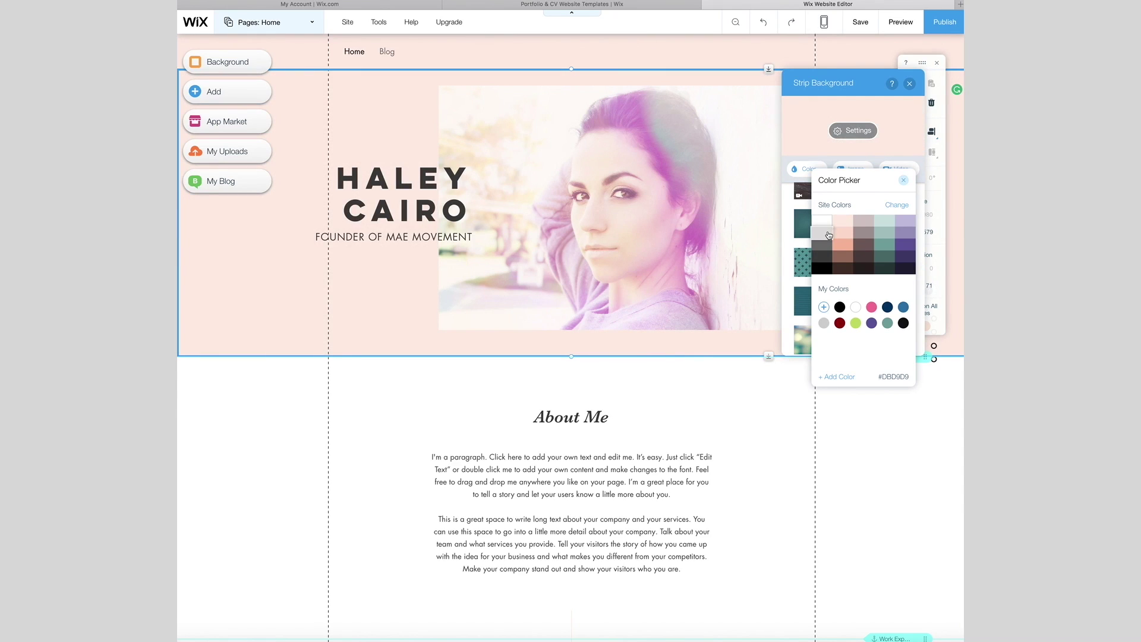
{"action": "left_click", "coordinate": [828, 234]}
{"action": "left_click", "coordinate": [844, 223]}
{"action": "left_click", "coordinate": [889, 223]}
{"action": "left_click", "coordinate": [845, 222]}
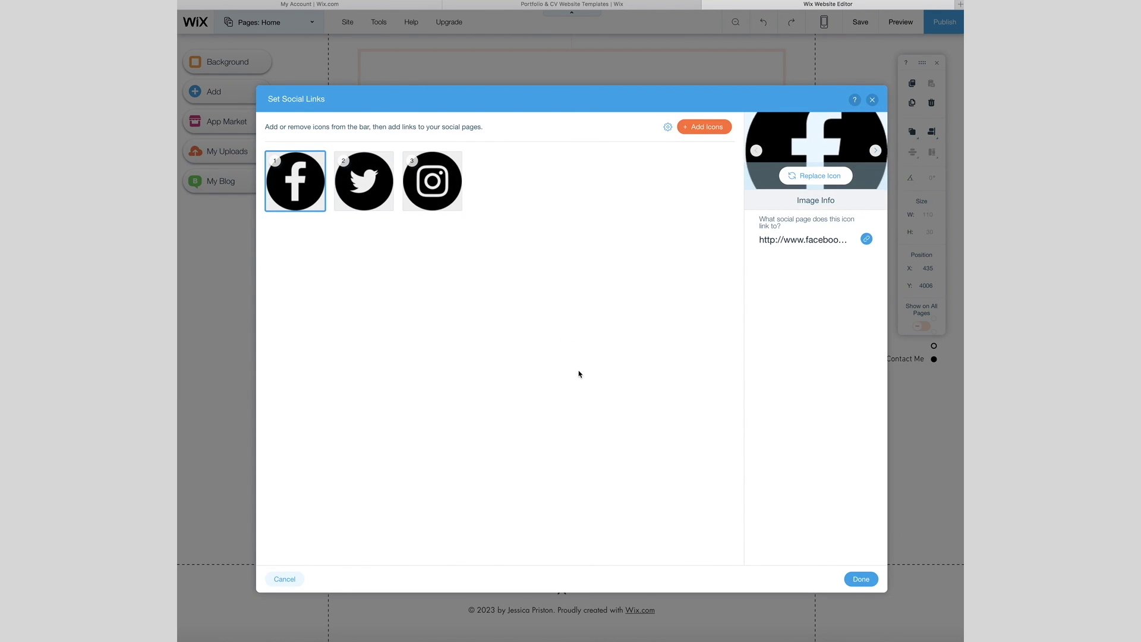
Step: Set the Instagram social icon's link to the site owner's Instagram profile web address
{"action": "left_click", "coordinate": [434, 192]}
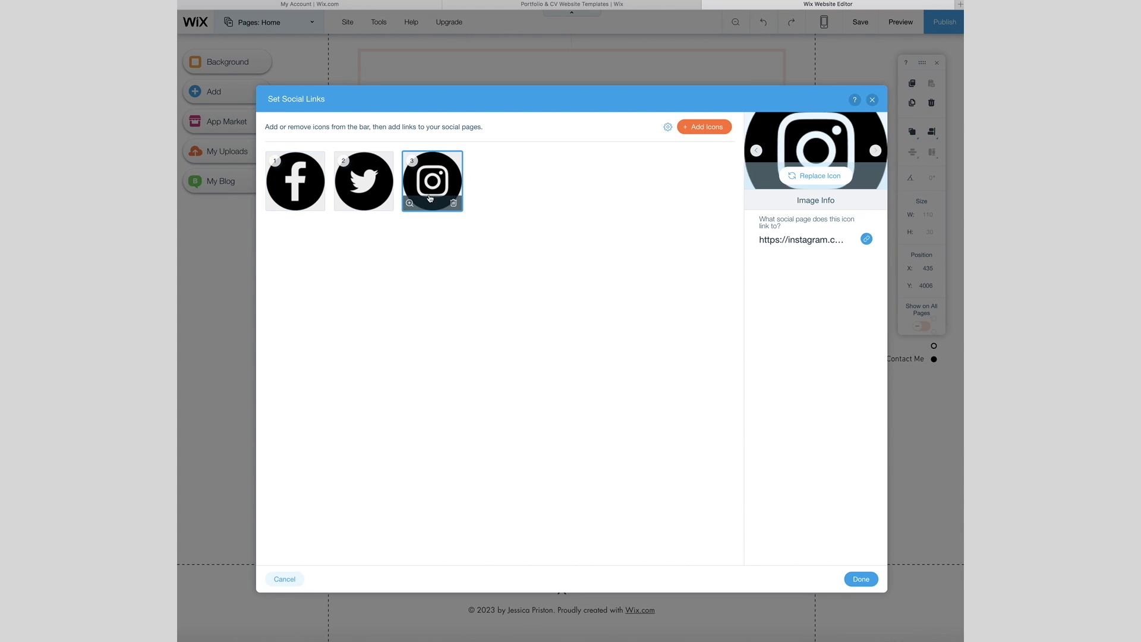
{"action": "left_click", "coordinate": [808, 240]}
{"action": "left_click", "coordinate": [683, 286]}
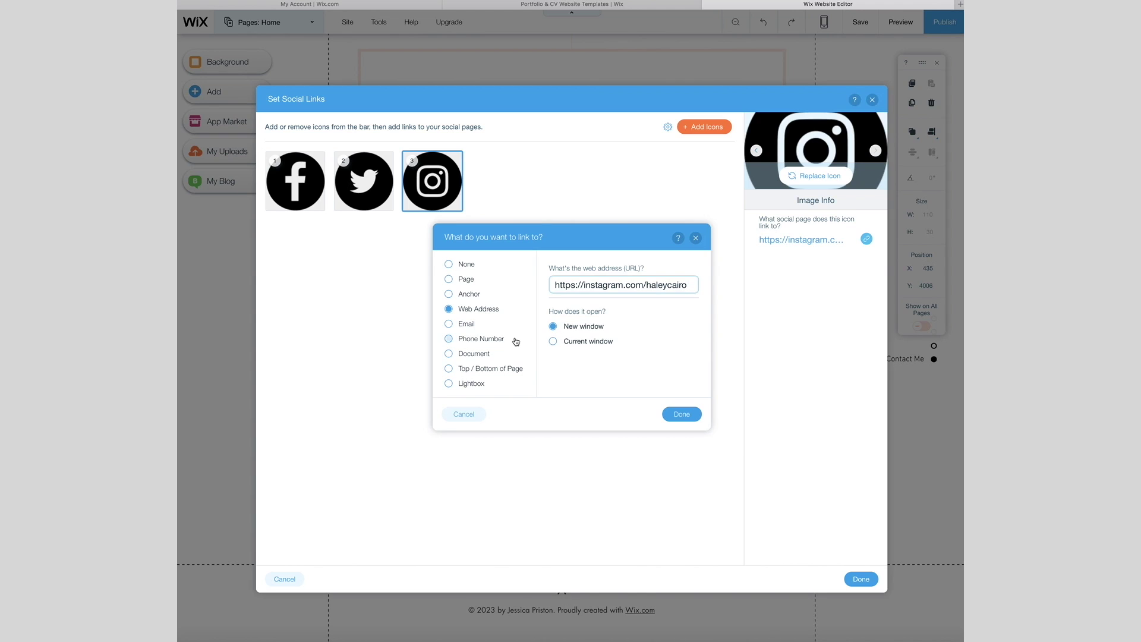
{"action": "left_click", "coordinate": [683, 413]}
{"action": "left_click", "coordinate": [860, 580]}
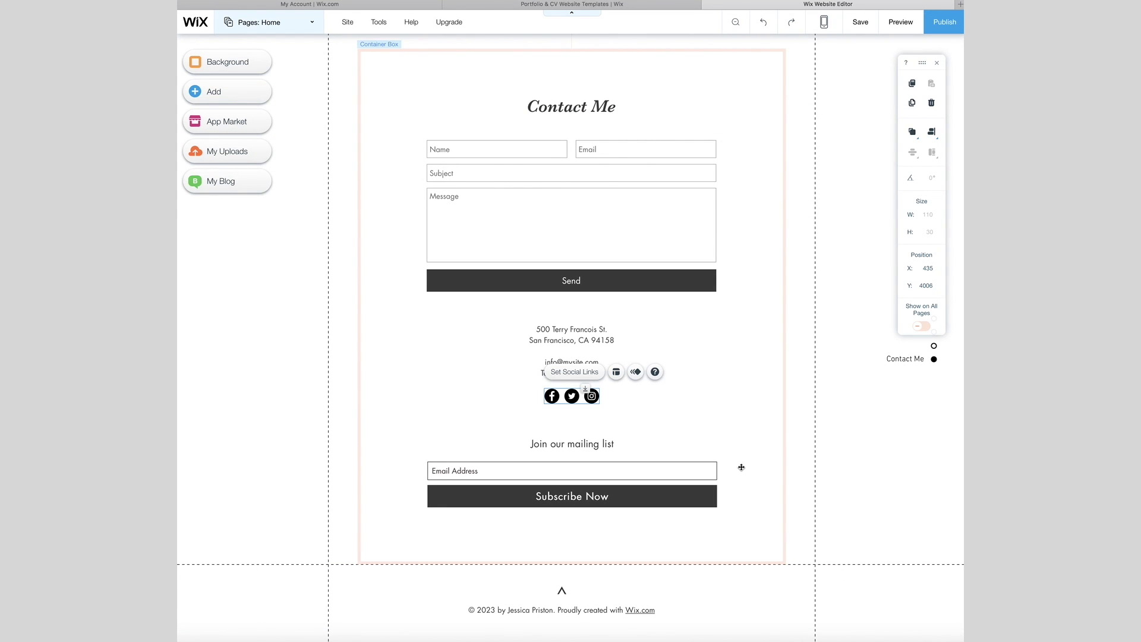
Step: Preview the site and check that the Instagram icon opens the profile in a new tab
{"action": "left_click", "coordinate": [900, 24]}
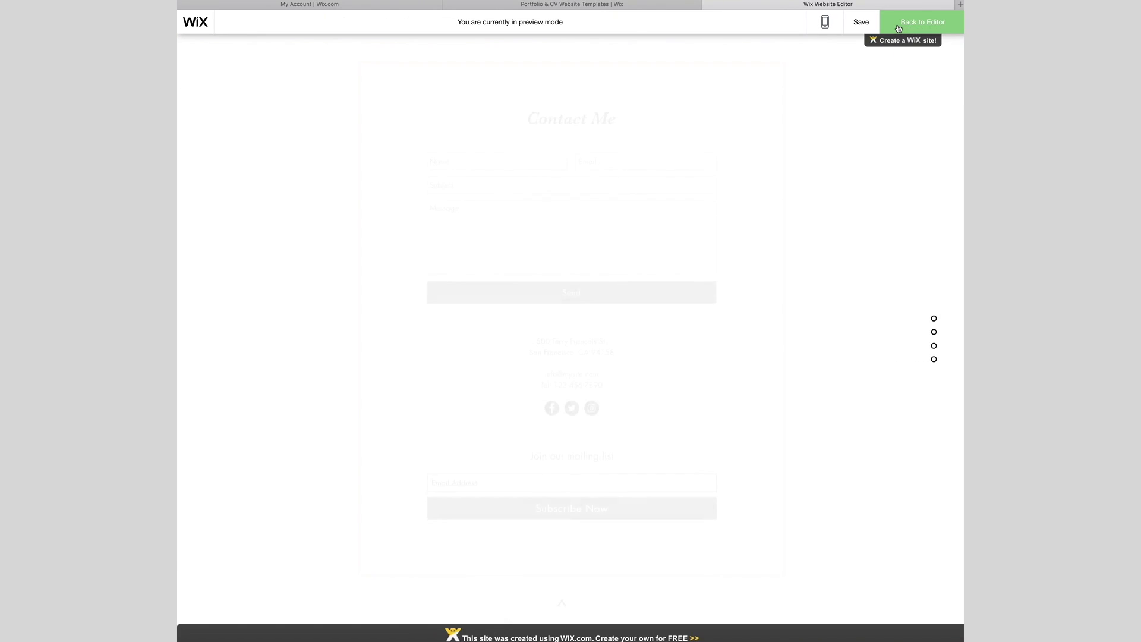
{"action": "left_click", "coordinate": [591, 397]}
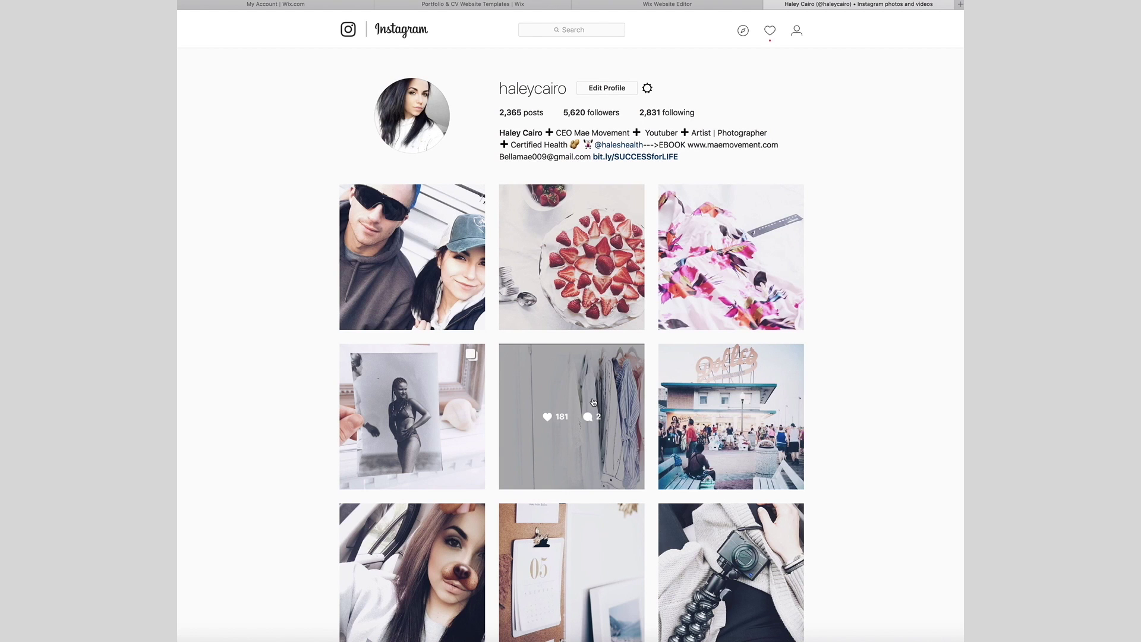
{"action": "left_click", "coordinate": [768, 4]}
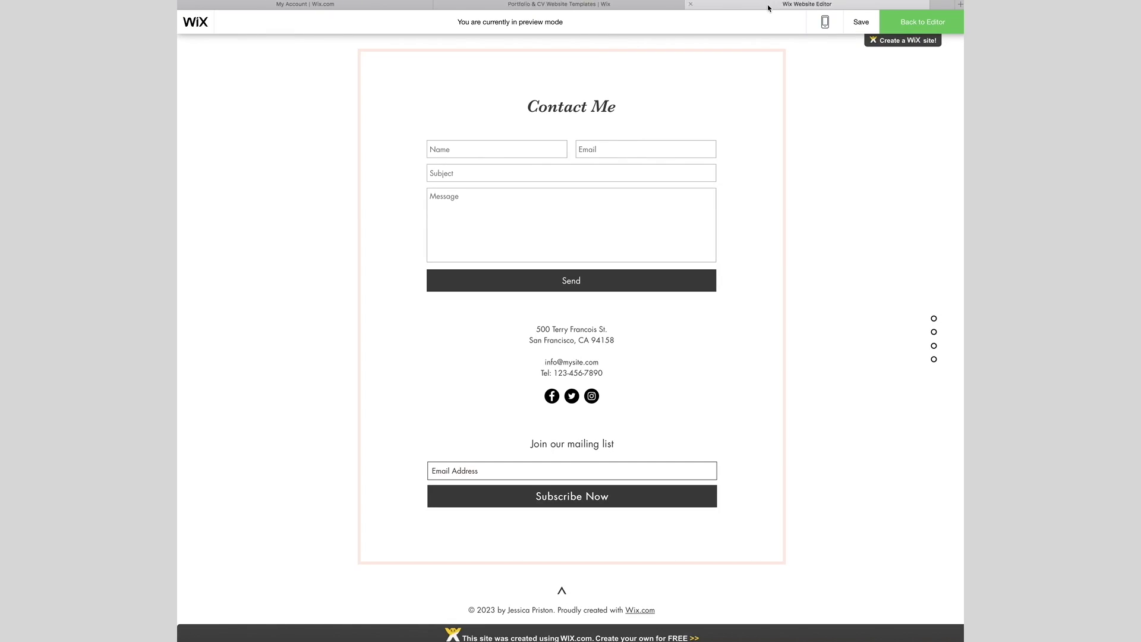
Step: Return from preview to the editor, scroll to the top, and bring up the Add panel
{"action": "left_click", "coordinate": [915, 18]}
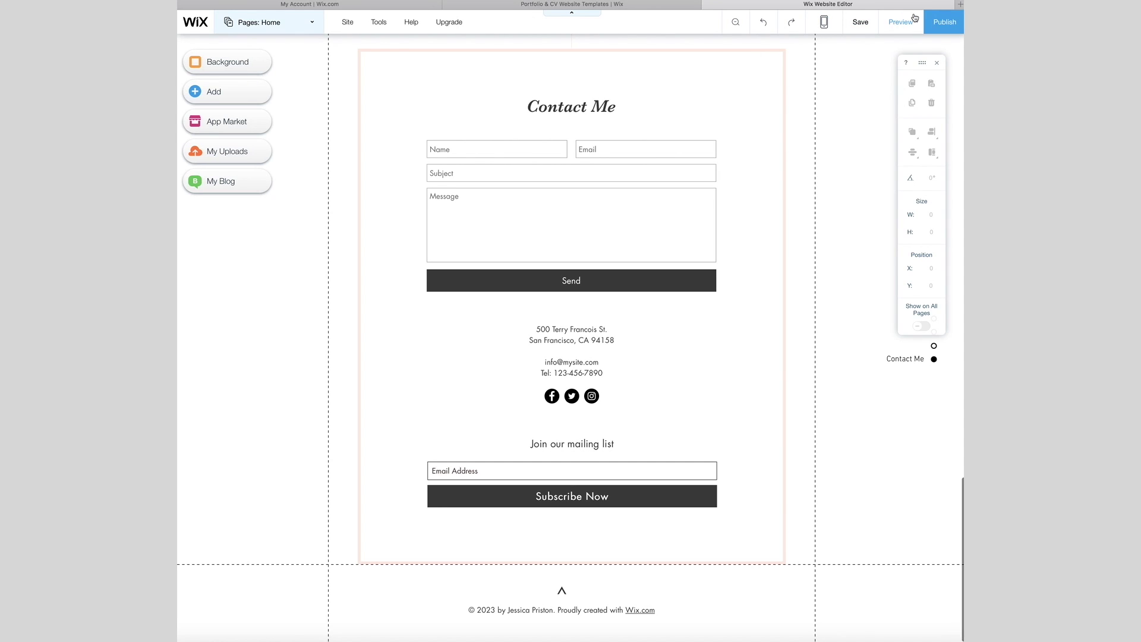
{"action": "scroll", "coordinate": [570, 246], "scroll_direction": "up", "scroll_amount": 8}
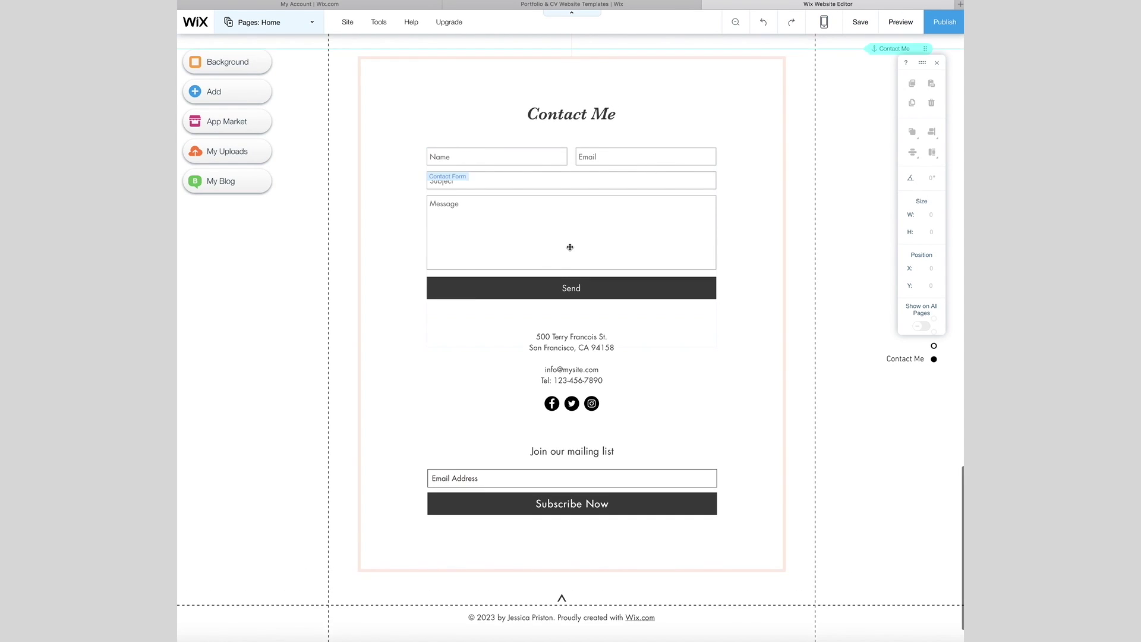
{"action": "scroll", "coordinate": [570, 246], "scroll_direction": "up", "scroll_amount": 10}
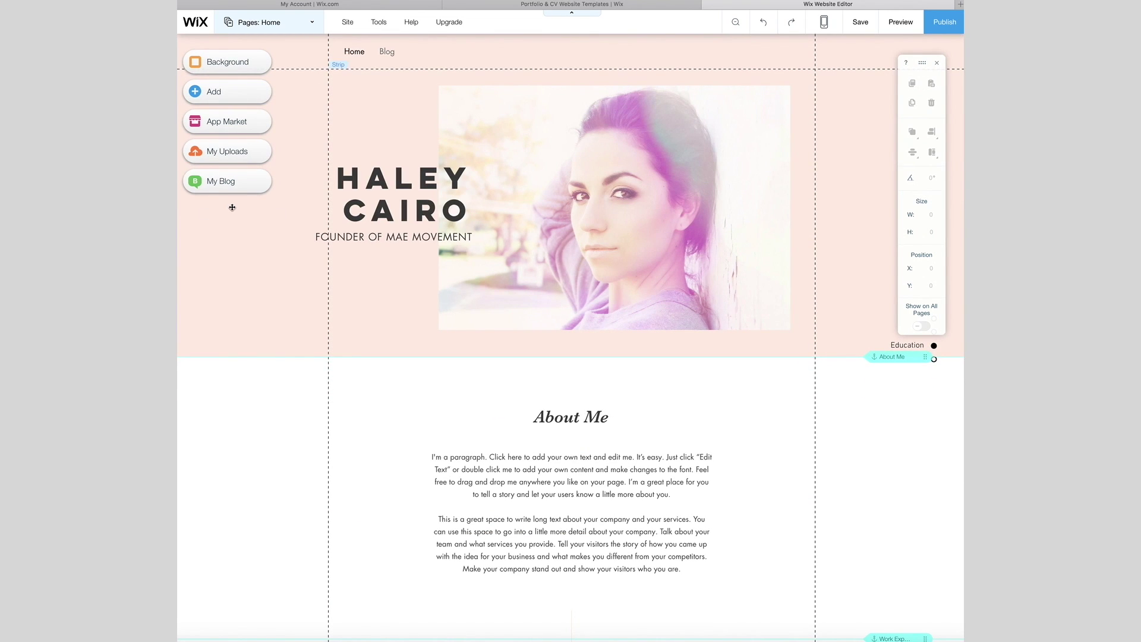
{"action": "left_click", "coordinate": [224, 102]}
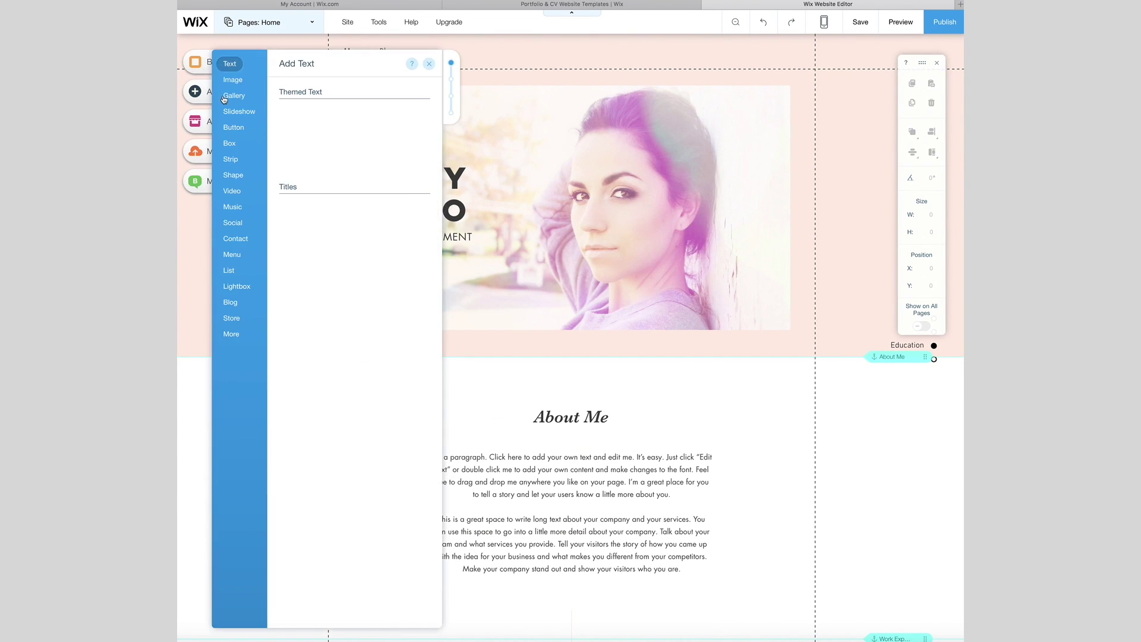
{"action": "mouse_move", "coordinate": [224, 99]}
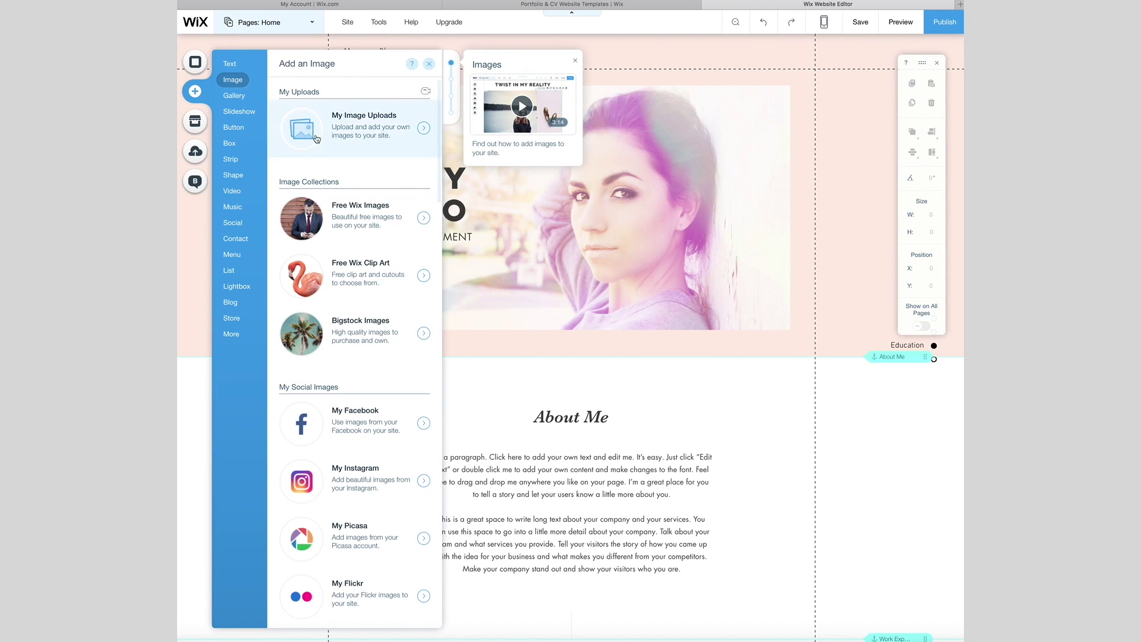
Step: Add the third photo in the second row of the connected Instagram collection to the page
{"action": "left_click", "coordinate": [422, 481]}
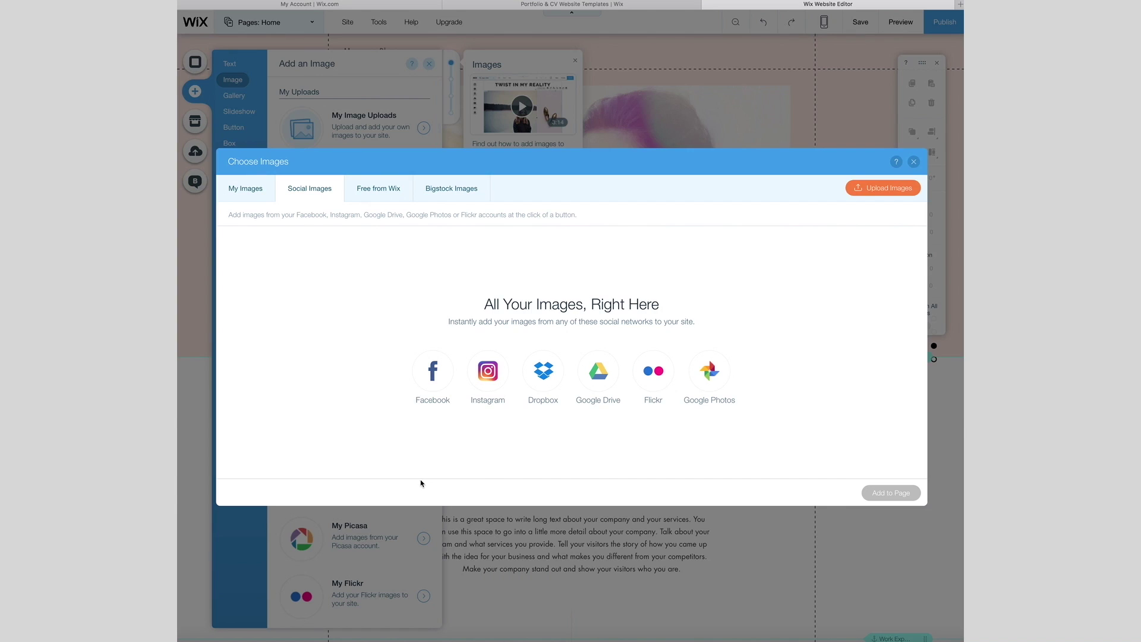
{"action": "left_click", "coordinate": [488, 372]}
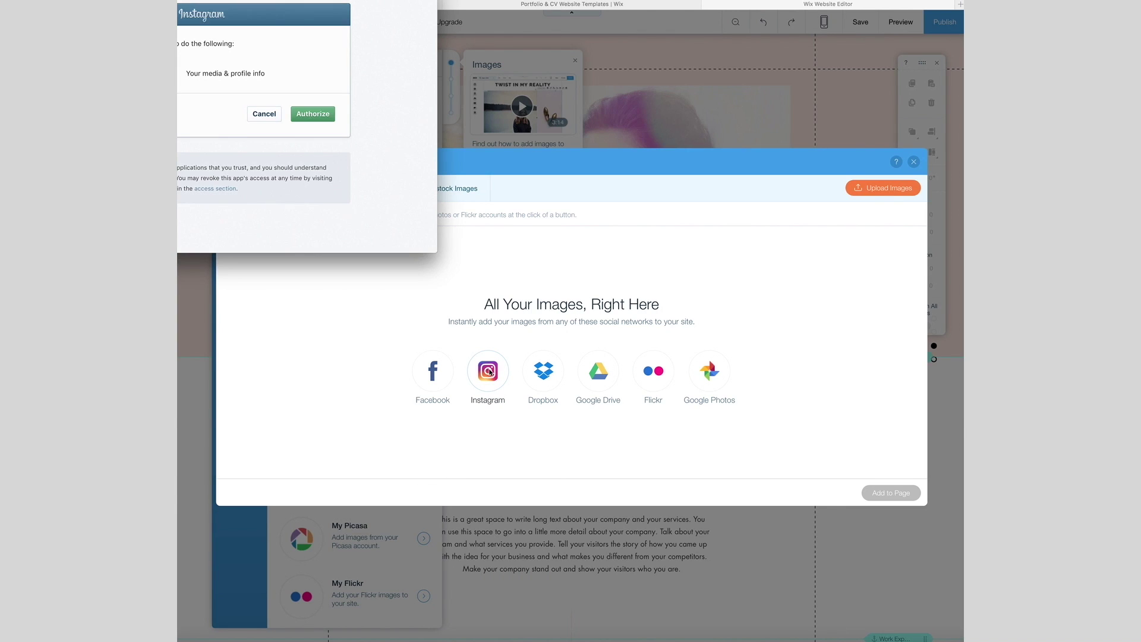
{"action": "left_click", "coordinate": [324, 115]}
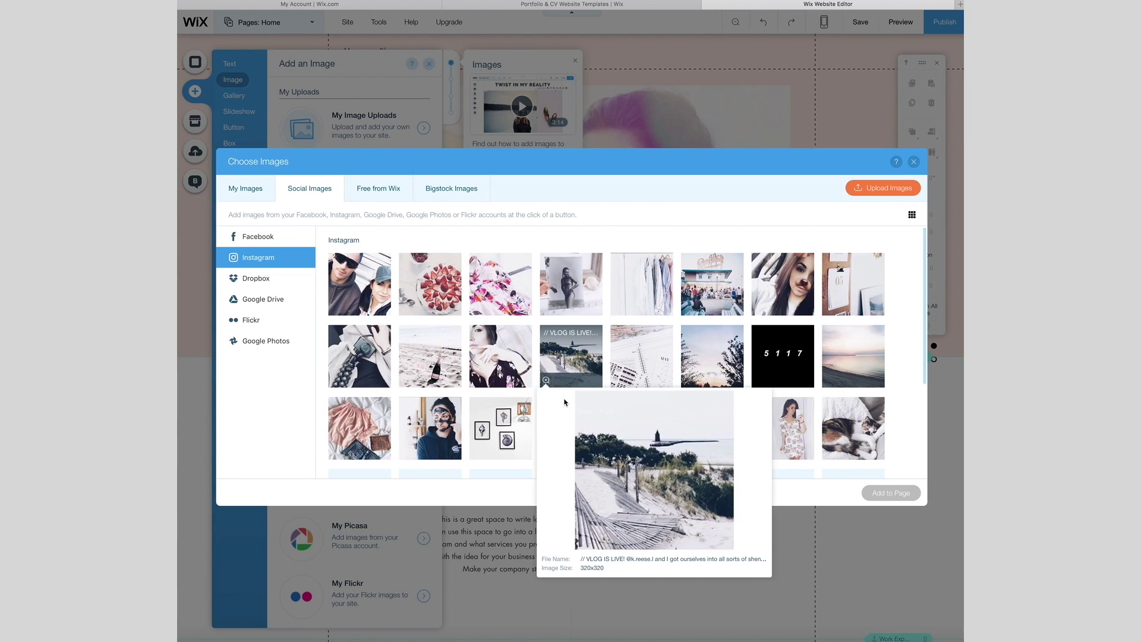
{"action": "left_click", "coordinate": [500, 356]}
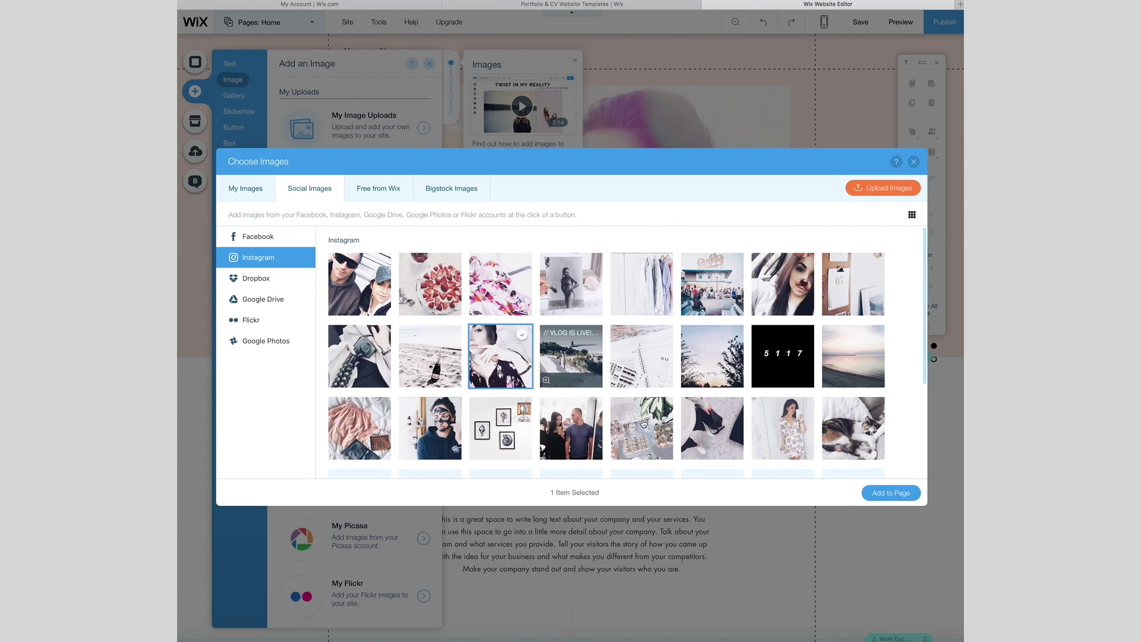
{"action": "left_click", "coordinate": [898, 492]}
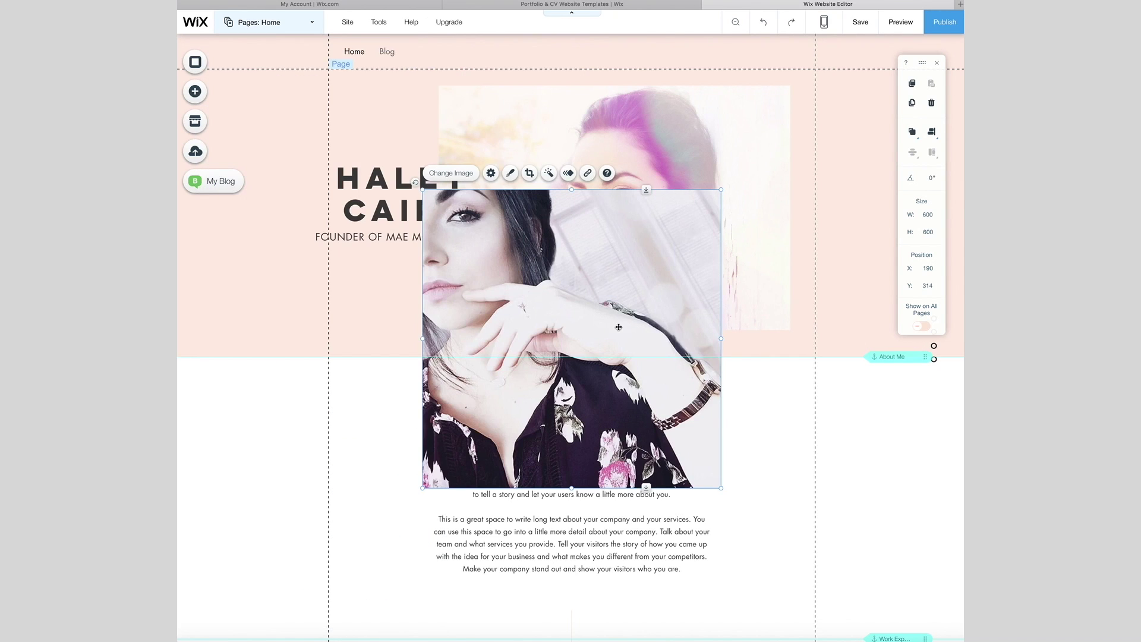
Step: Resize the hand-on-chin portrait to 228 x 228 and move it down into About Me
{"action": "scroll", "coordinate": [561, 277], "scroll_direction": "down", "scroll_amount": 5}
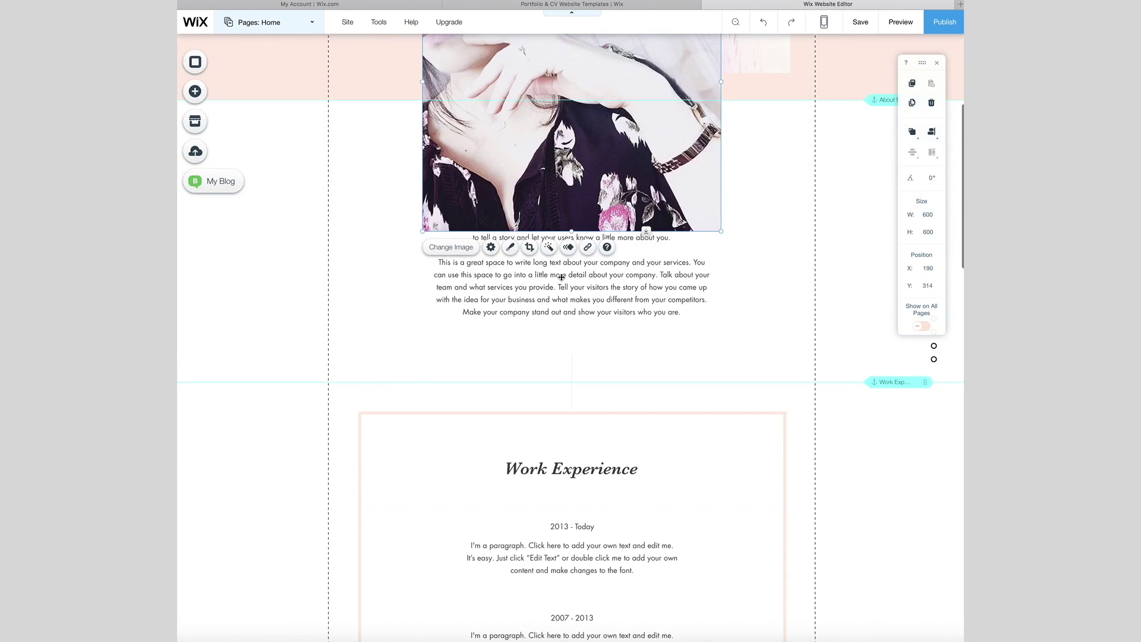
{"action": "scroll", "coordinate": [611, 164], "scroll_direction": "up", "scroll_amount": 5}
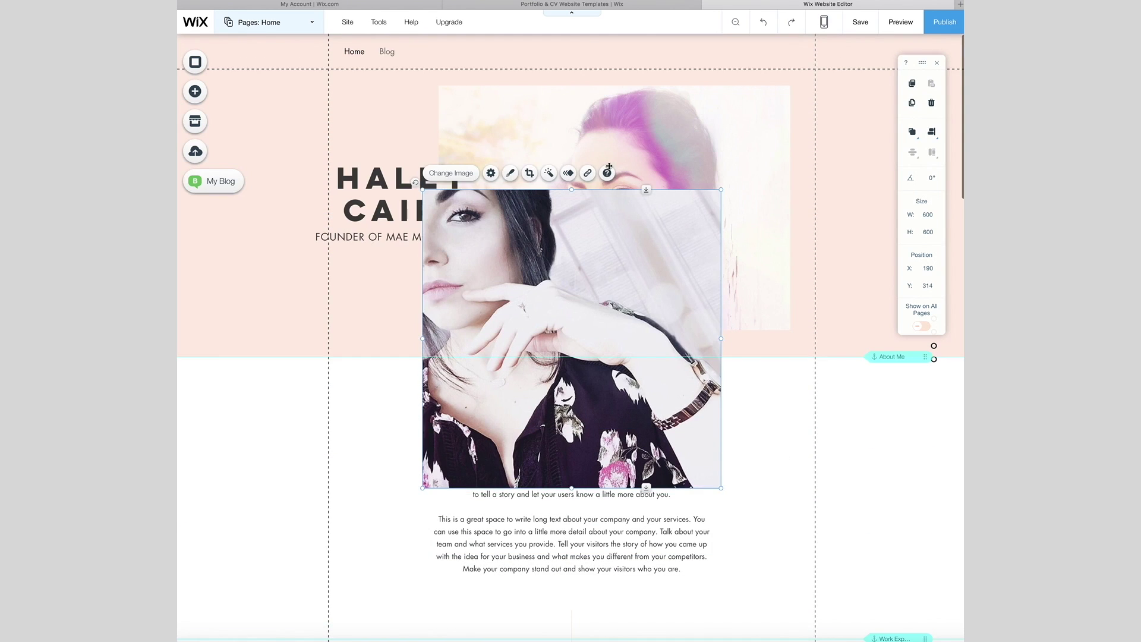
{"action": "left_click_drag", "start_coordinate": [423, 190], "coordinate": [514, 281]}
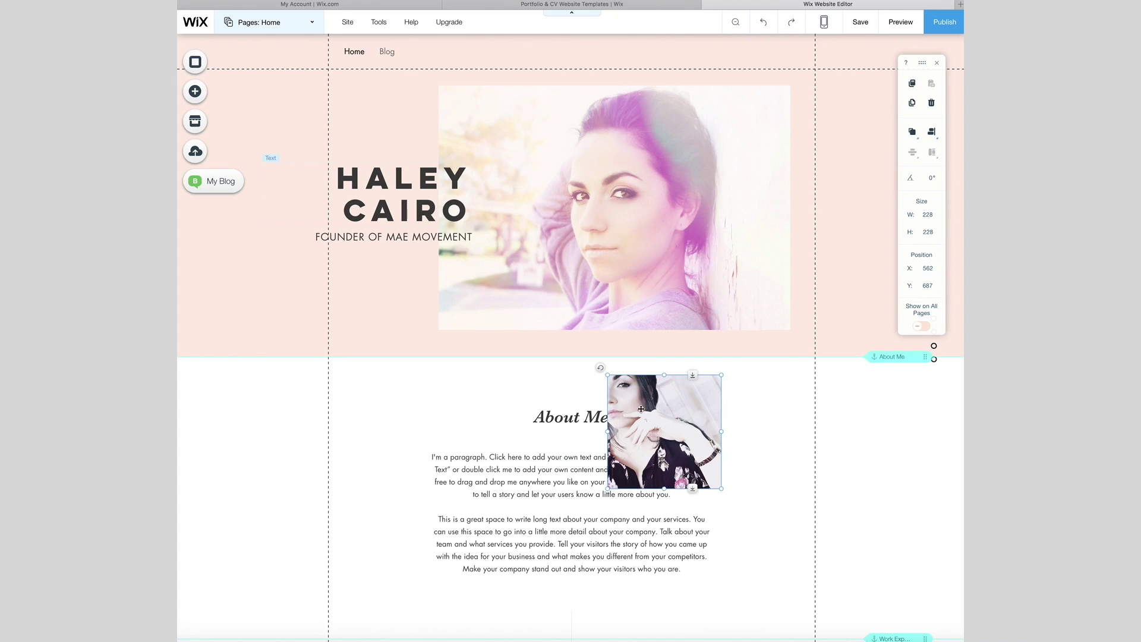
{"action": "left_click_drag", "start_coordinate": [643, 416], "coordinate": [660, 561]}
{"action": "left_click", "coordinate": [195, 122]}
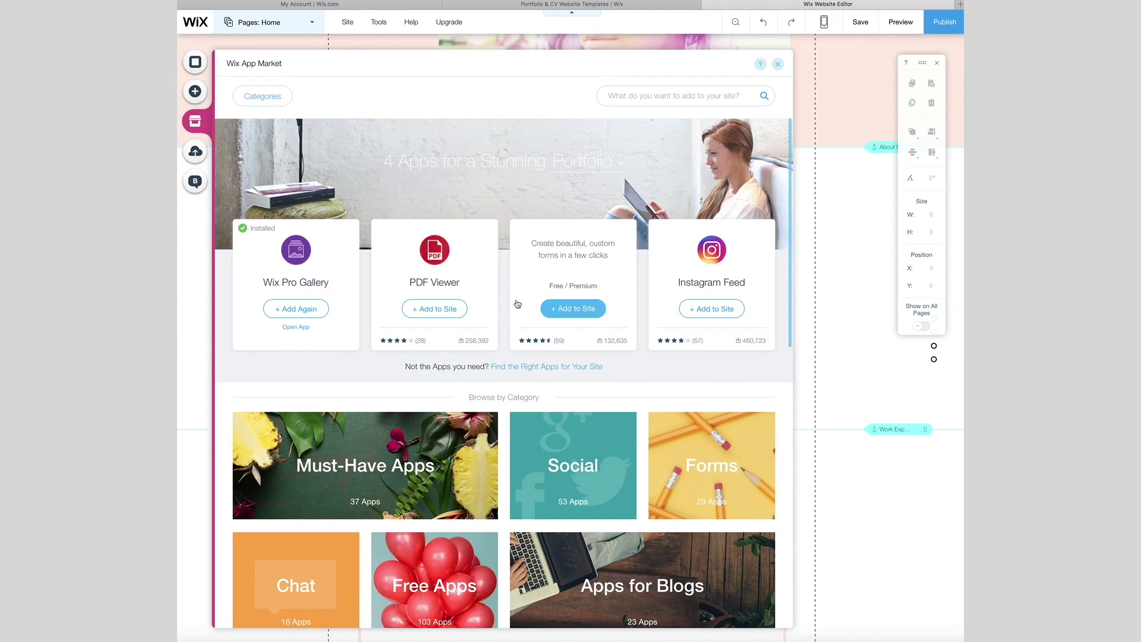
Step: Add the Instagram Feed app and connect it to the authorized Instagram account
{"action": "left_click", "coordinate": [711, 311]}
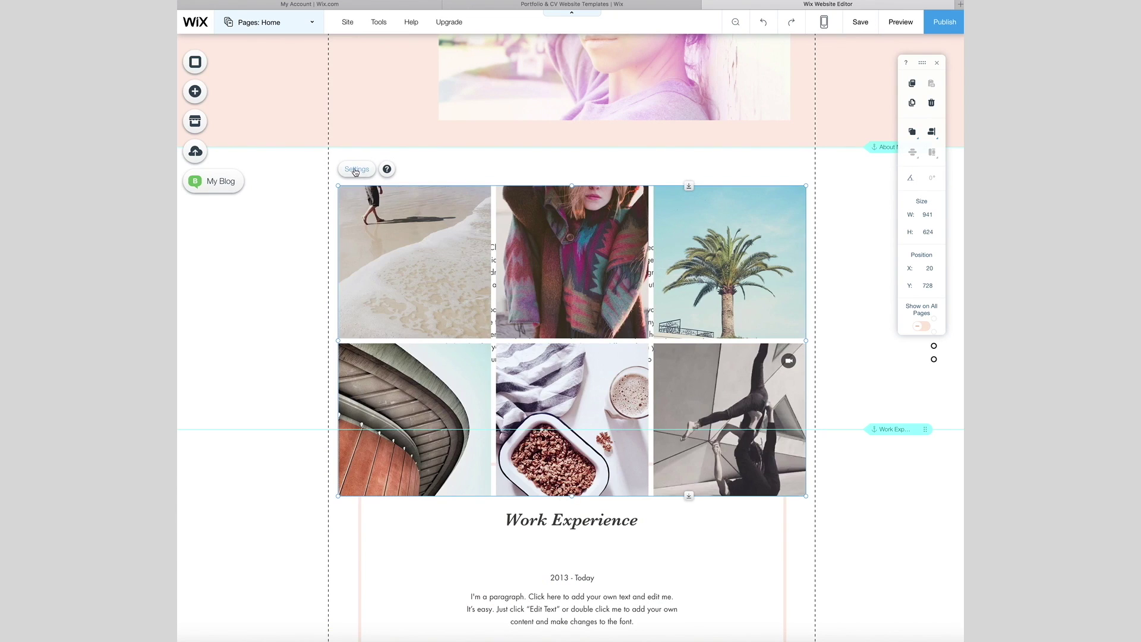
{"action": "left_click", "coordinate": [357, 168]}
{"action": "left_click", "coordinate": [332, 162]}
{"action": "left_click", "coordinate": [709, 336]}
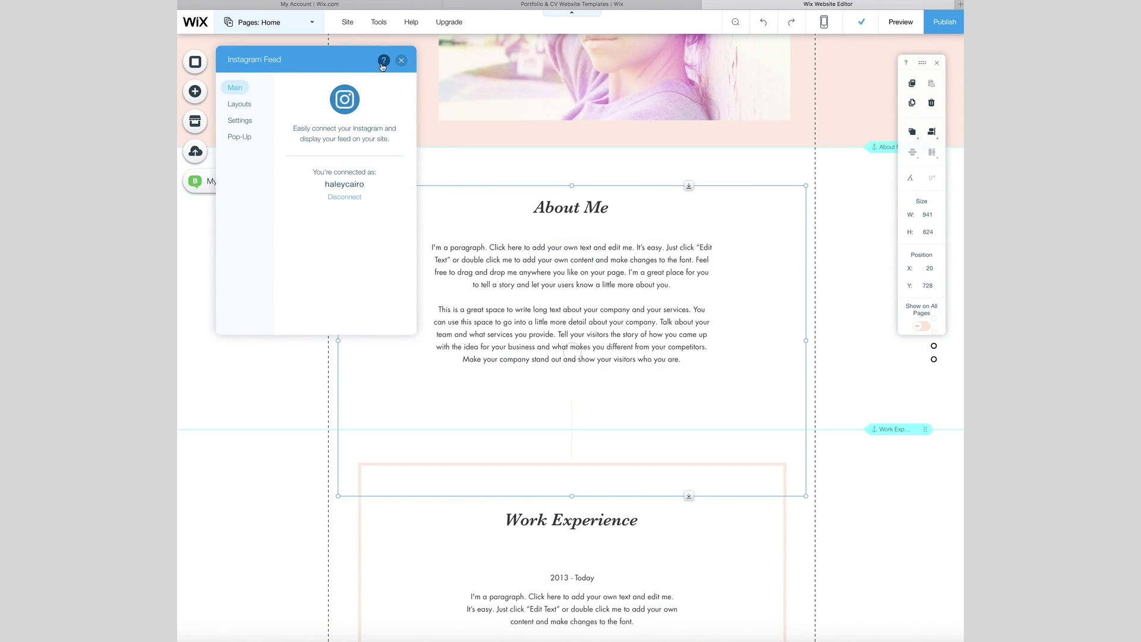
{"action": "left_click", "coordinate": [525, 343]}
Step: Position the six-photo Instagram grid beneath the About Me paragraph
{"action": "key", "text": "ctrl+z"}
{"action": "key", "text": "ctrl+z"}
{"action": "key", "text": "ctrl+z"}
{"action": "key", "text": "ctrl+z"}
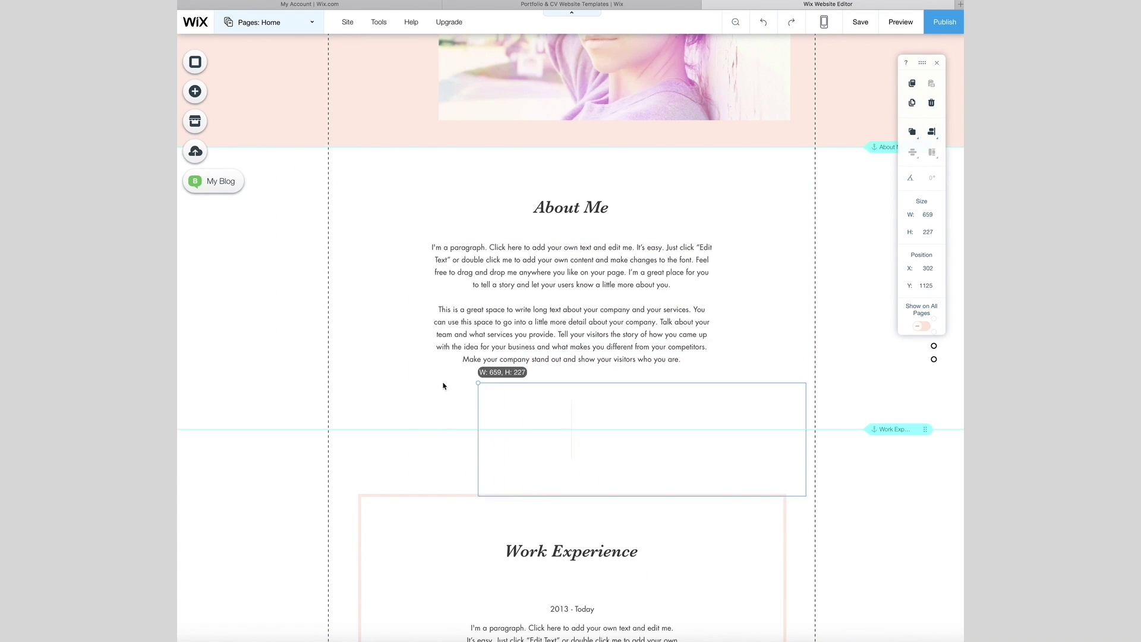
{"action": "key", "text": "ctrl+shift+z"}
{"action": "key", "text": "ctrl+shift+z"}
{"action": "key", "text": "ctrl+shift+z"}
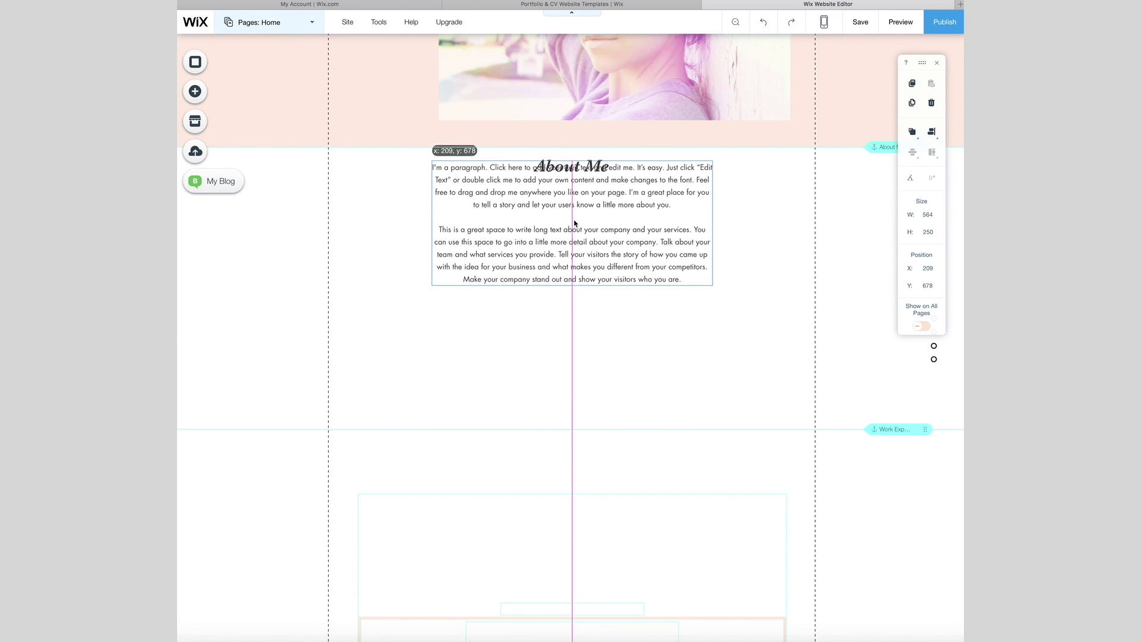
{"action": "left_click_drag", "start_coordinate": [565, 335], "coordinate": [565, 333]}
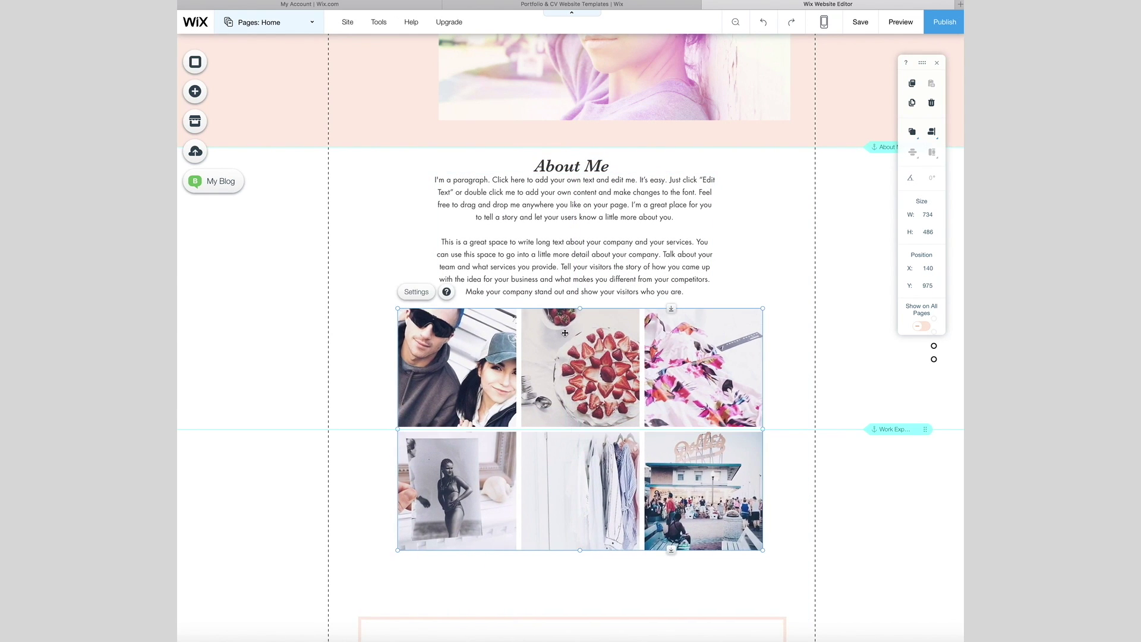
{"action": "left_click_drag", "start_coordinate": [601, 384], "coordinate": [598, 415]}
{"action": "left_click_drag", "start_coordinate": [805, 431], "coordinate": [836, 596]}
Step: Preview the site to check the new Instagram feed, then return to the editor
{"action": "left_click", "coordinate": [900, 22]}
{"action": "scroll", "coordinate": [764, 191], "scroll_direction": "down", "scroll_amount": 3}
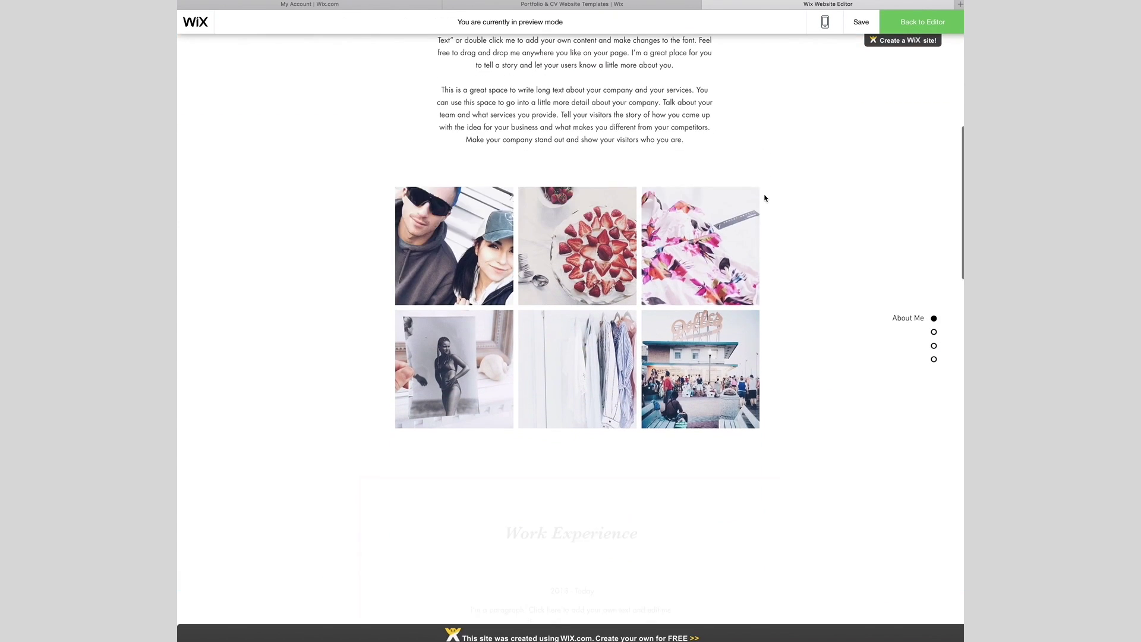
{"action": "left_click", "coordinate": [922, 22]}
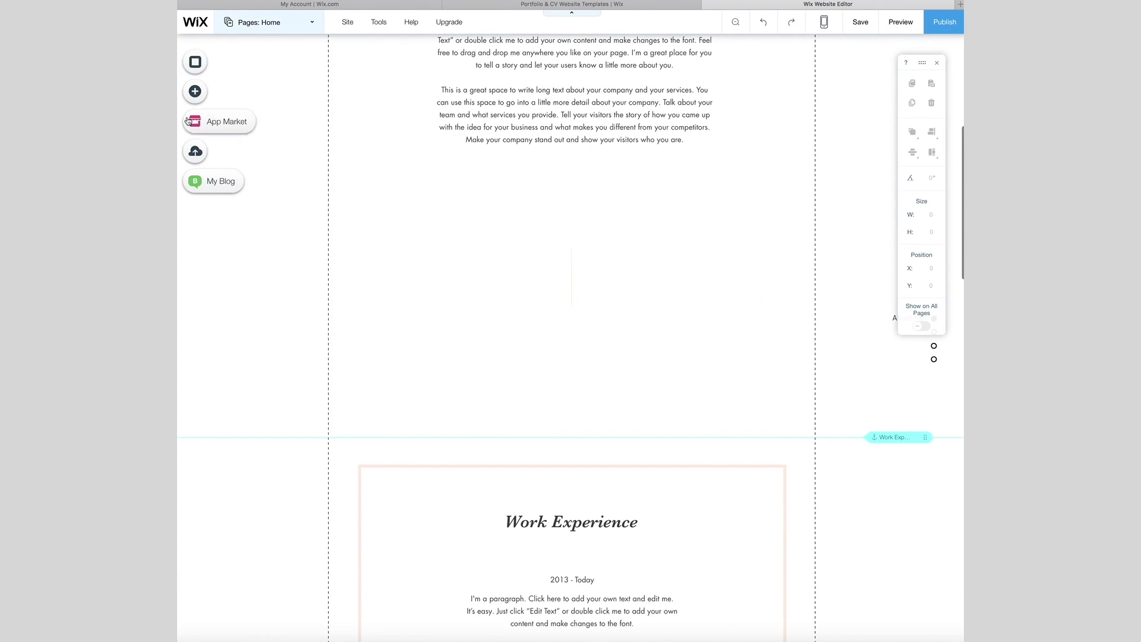
Step: Add the eBay eCommerce app from the online store apps, creating the My Store page
{"action": "left_click", "coordinate": [195, 122]}
{"action": "scroll", "coordinate": [369, 194], "scroll_direction": "down", "scroll_amount": 5}
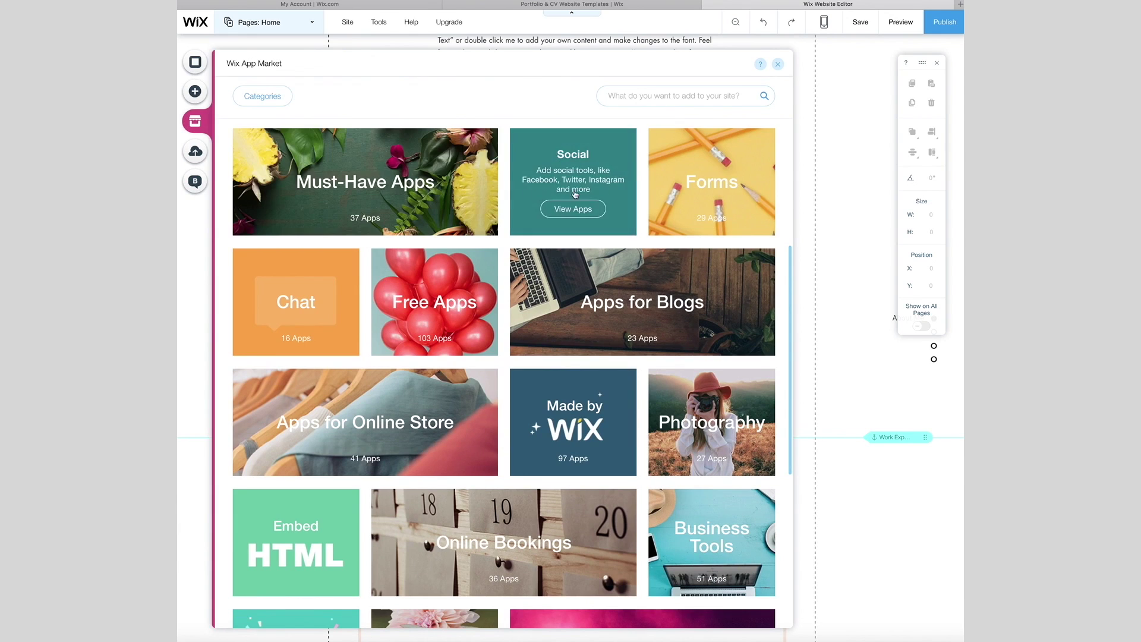
{"action": "scroll", "coordinate": [715, 187], "scroll_direction": "down", "scroll_amount": 2}
{"action": "scroll", "coordinate": [715, 187], "scroll_direction": "down", "scroll_amount": 2}
{"action": "scroll", "coordinate": [416, 250], "scroll_direction": "up", "scroll_amount": 1}
{"action": "left_click", "coordinate": [370, 240]}
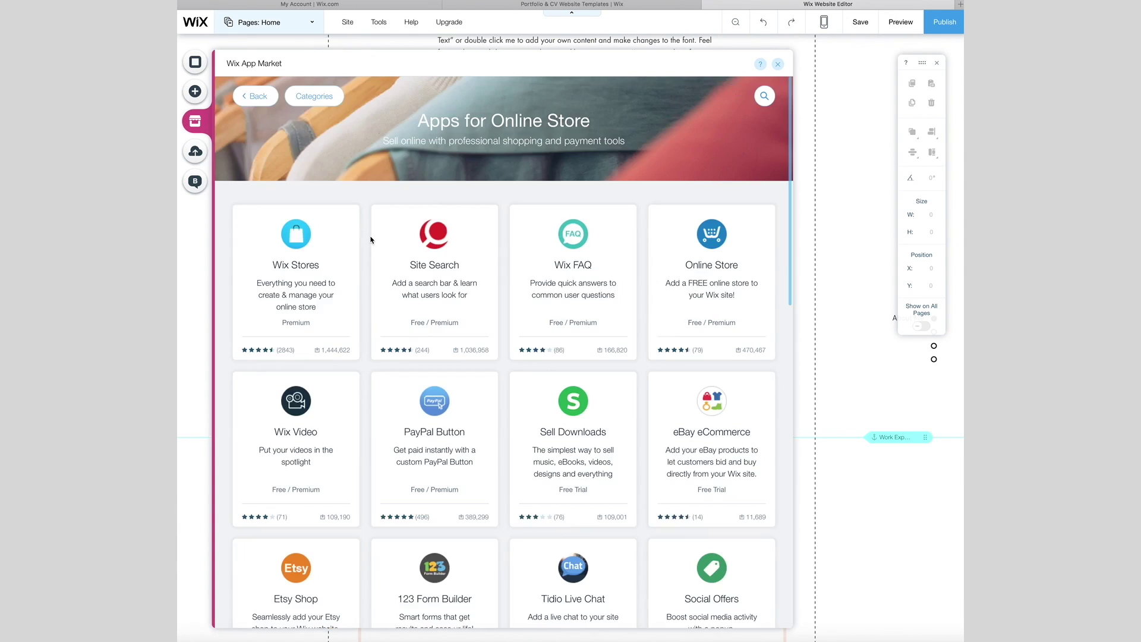
{"action": "scroll", "coordinate": [370, 239], "scroll_direction": "down", "scroll_amount": 5}
{"action": "scroll", "coordinate": [370, 239], "scroll_direction": "up", "scroll_amount": 3}
{"action": "scroll", "coordinate": [370, 239], "scroll_direction": "up", "scroll_amount": 3}
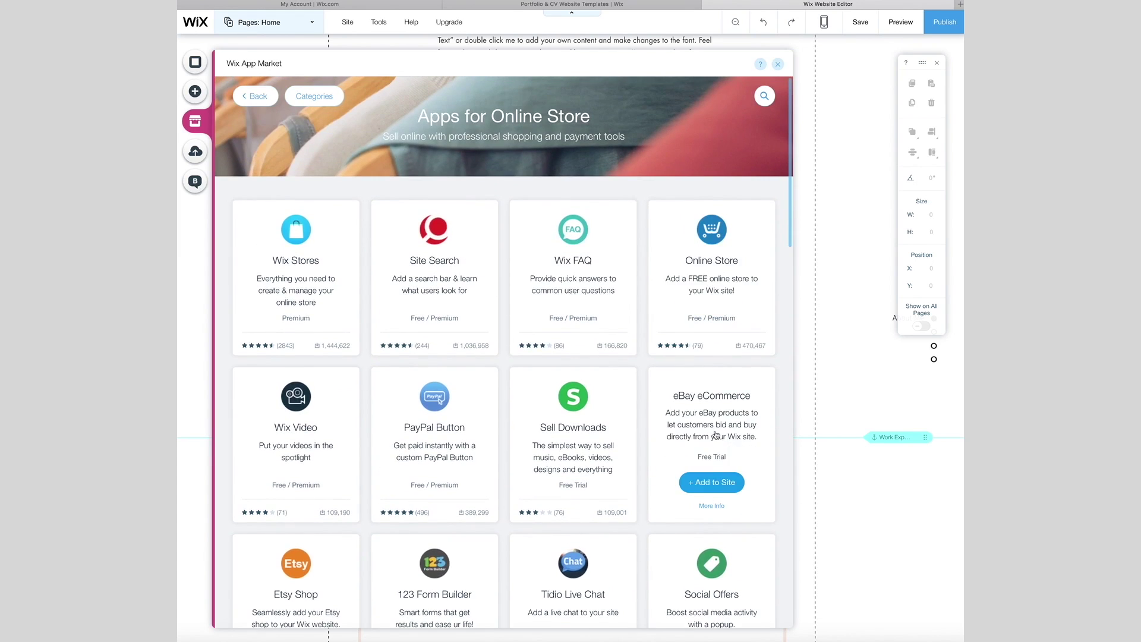
{"action": "left_click", "coordinate": [711, 482]}
{"action": "left_click", "coordinate": [663, 366]}
{"action": "left_click", "coordinate": [655, 400]}
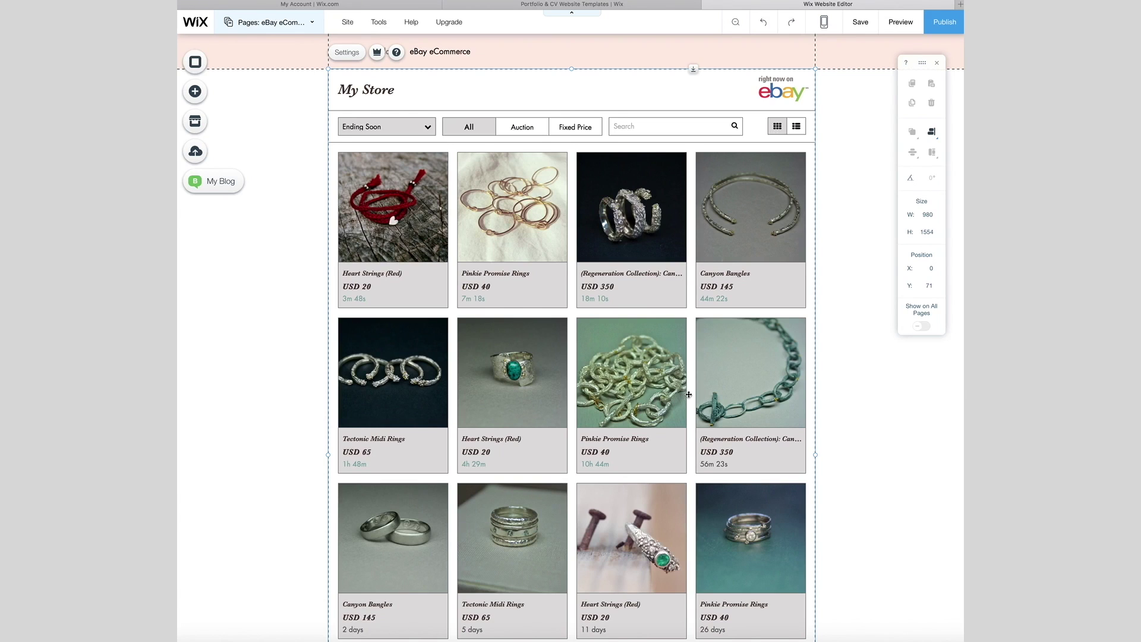
{"action": "left_click", "coordinate": [270, 22]}
Step: Add a blank page named Mae Movement, review its info, permissions and SEO settings
{"action": "left_click", "coordinate": [285, 430]}
{"action": "left_click", "coordinate": [393, 376]}
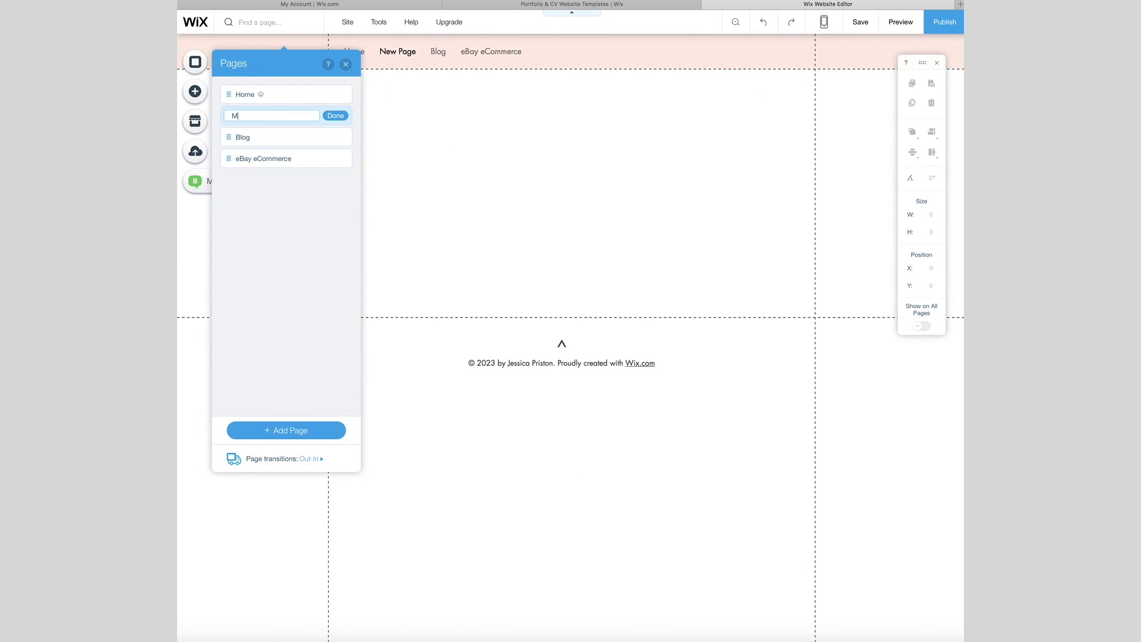
{"action": "left_click", "coordinate": [343, 117]}
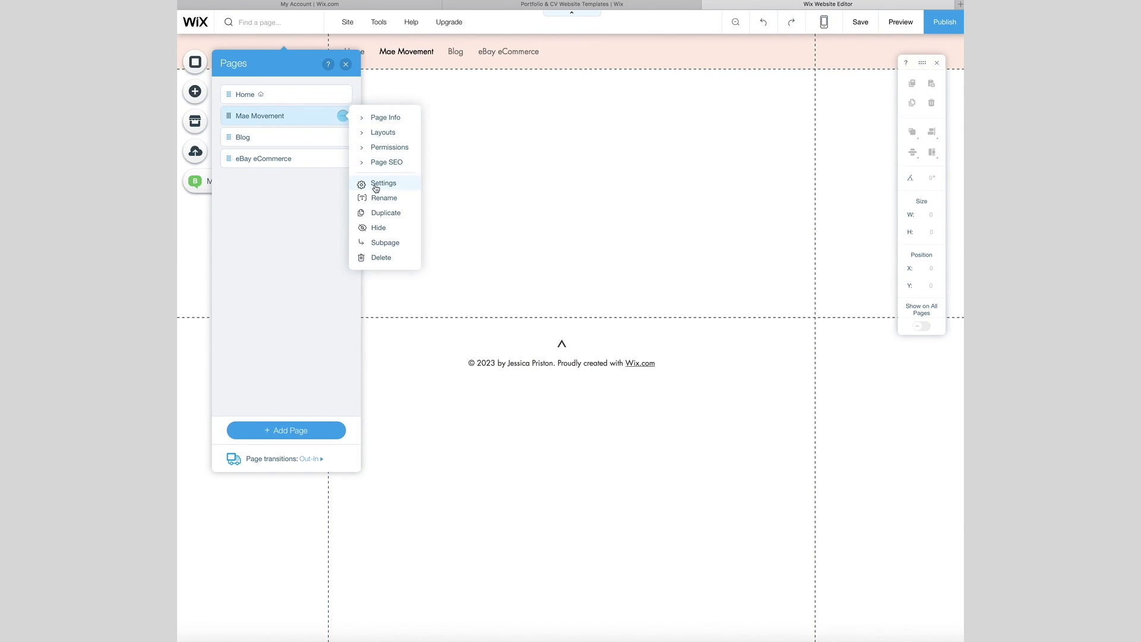
{"action": "left_click", "coordinate": [375, 188]}
{"action": "left_click", "coordinate": [501, 92]}
{"action": "left_click", "coordinate": [566, 89]}
{"action": "left_click", "coordinate": [393, 93]}
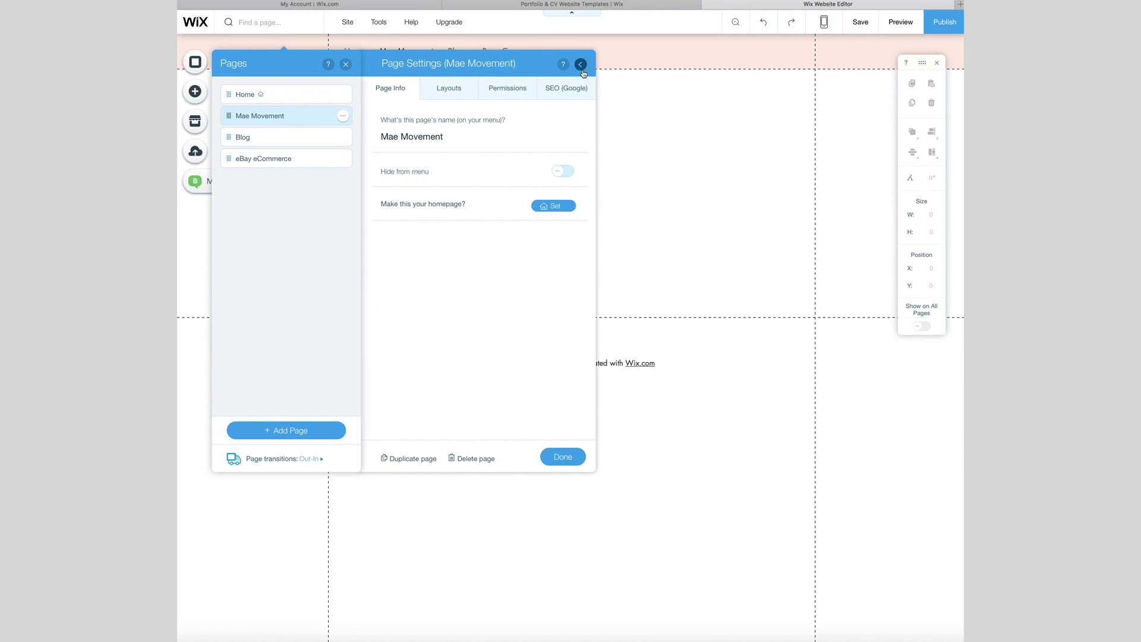
{"action": "left_click", "coordinate": [563, 457]}
{"action": "left_click", "coordinate": [346, 64]}
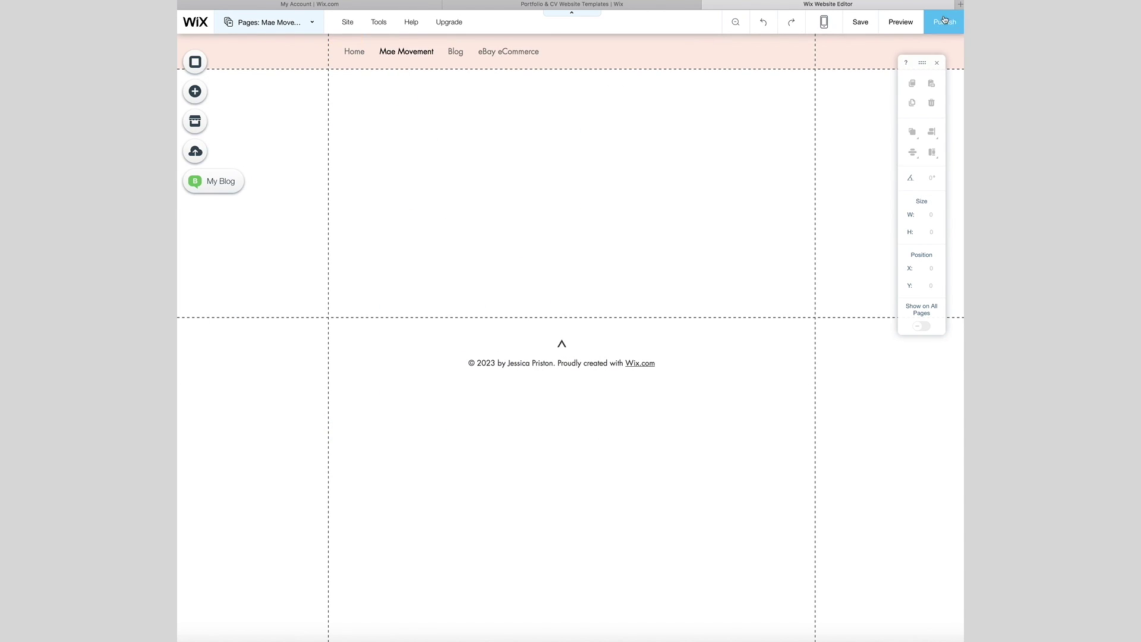
Step: Save the site and switch to the empty Mae Movement page through the site menu
{"action": "left_click", "coordinate": [861, 21]}
{"action": "left_click", "coordinate": [722, 450]}
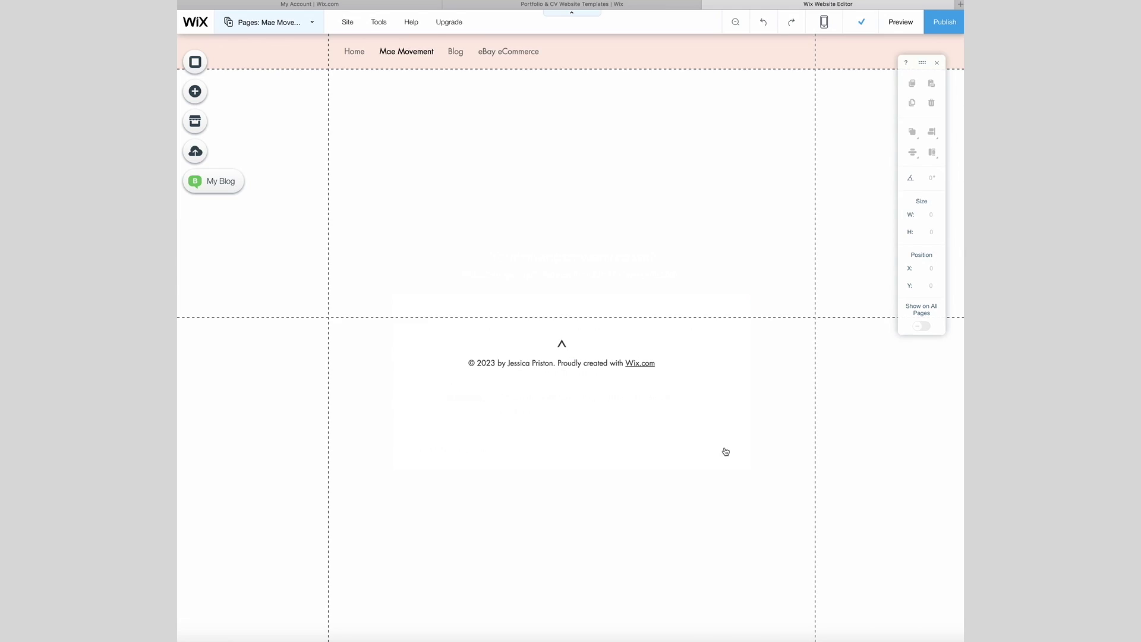
{"action": "left_click", "coordinate": [405, 58]}
{"action": "left_click", "coordinate": [367, 79]}
{"action": "left_click", "coordinate": [451, 143]}
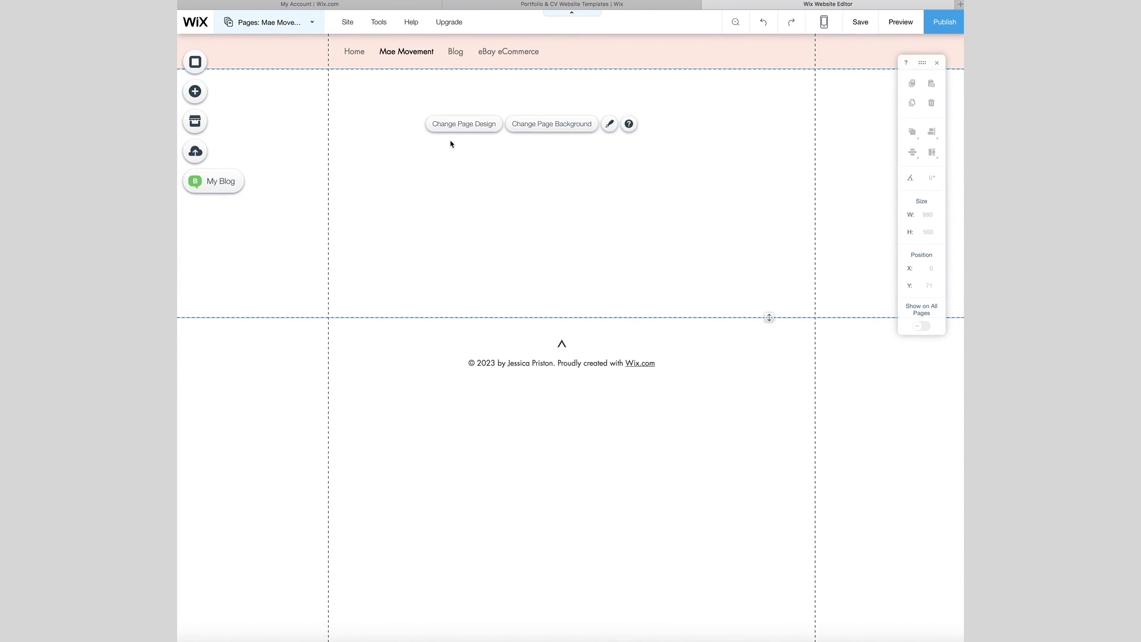
Step: Insert the MAE MOVEMENT banner image from the image library onto the page
{"action": "left_click", "coordinate": [195, 90]}
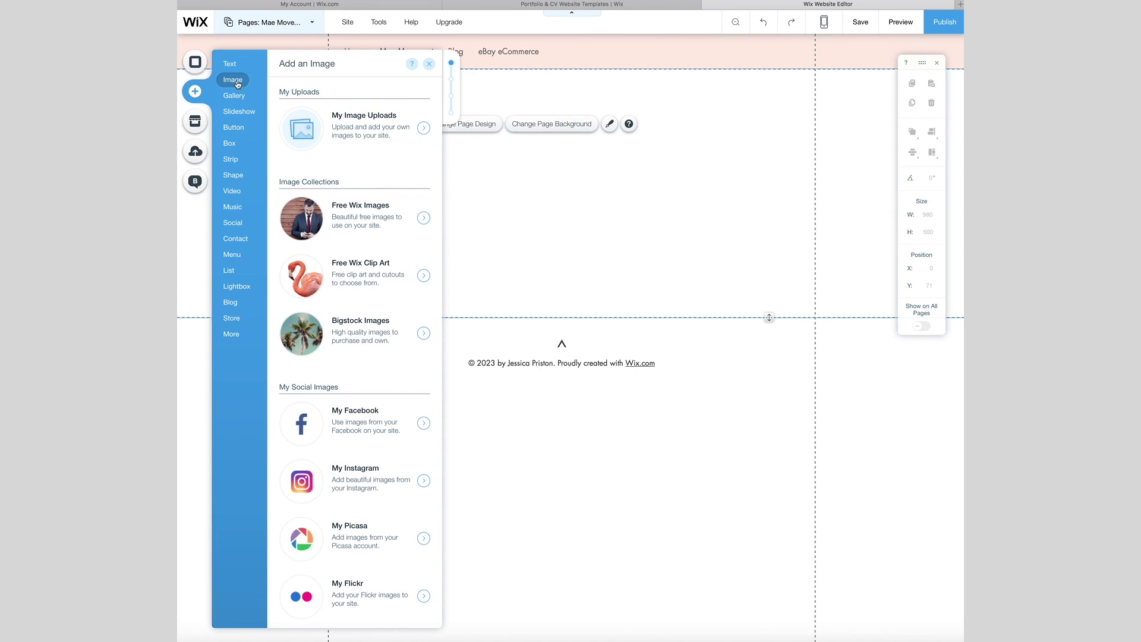
{"action": "left_click", "coordinate": [422, 132]}
{"action": "left_click", "coordinate": [657, 284]}
{"action": "left_click", "coordinate": [889, 489]}
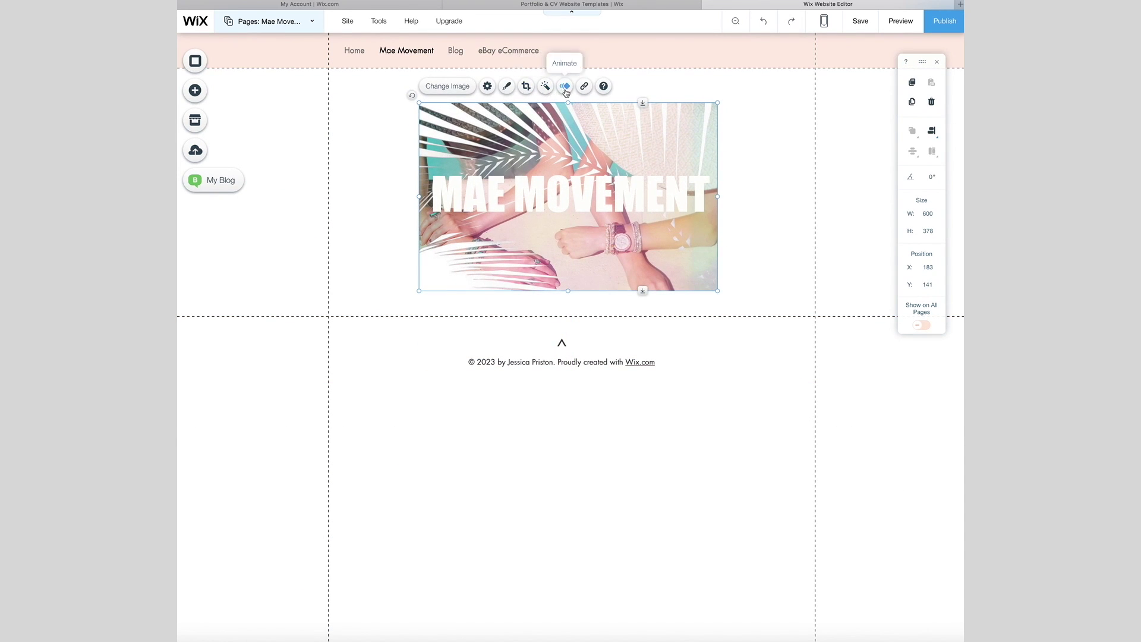
Step: Link the banner image to a web address and preview the page
{"action": "left_click", "coordinate": [584, 87]}
{"action": "left_click", "coordinate": [449, 309]}
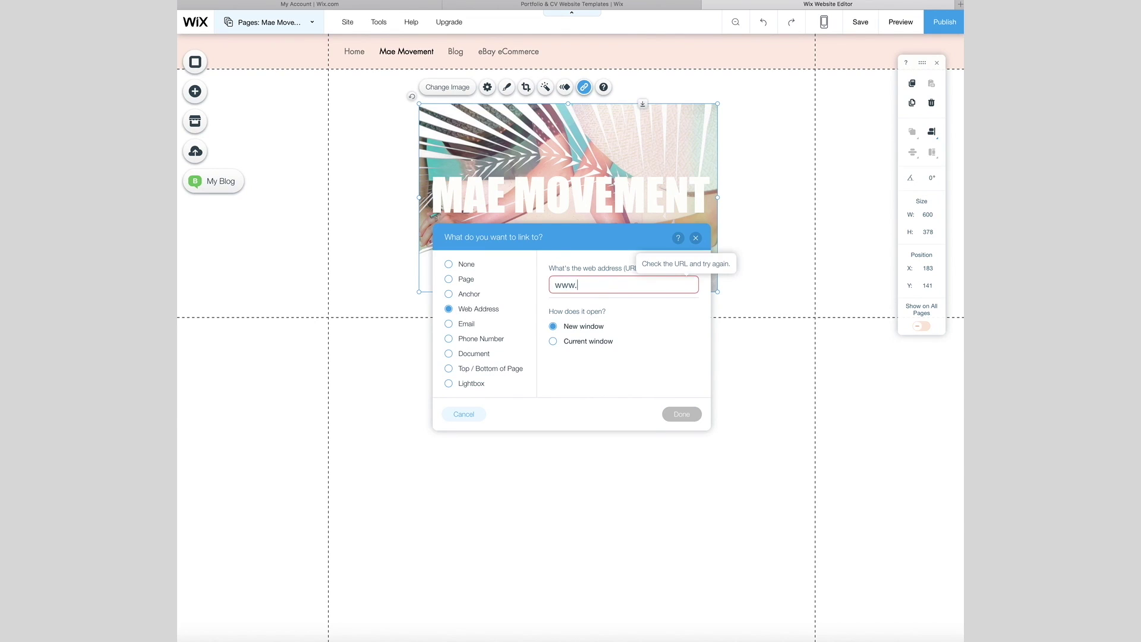
{"action": "left_click", "coordinate": [682, 415]}
{"action": "key", "text": "super+shift+p"}
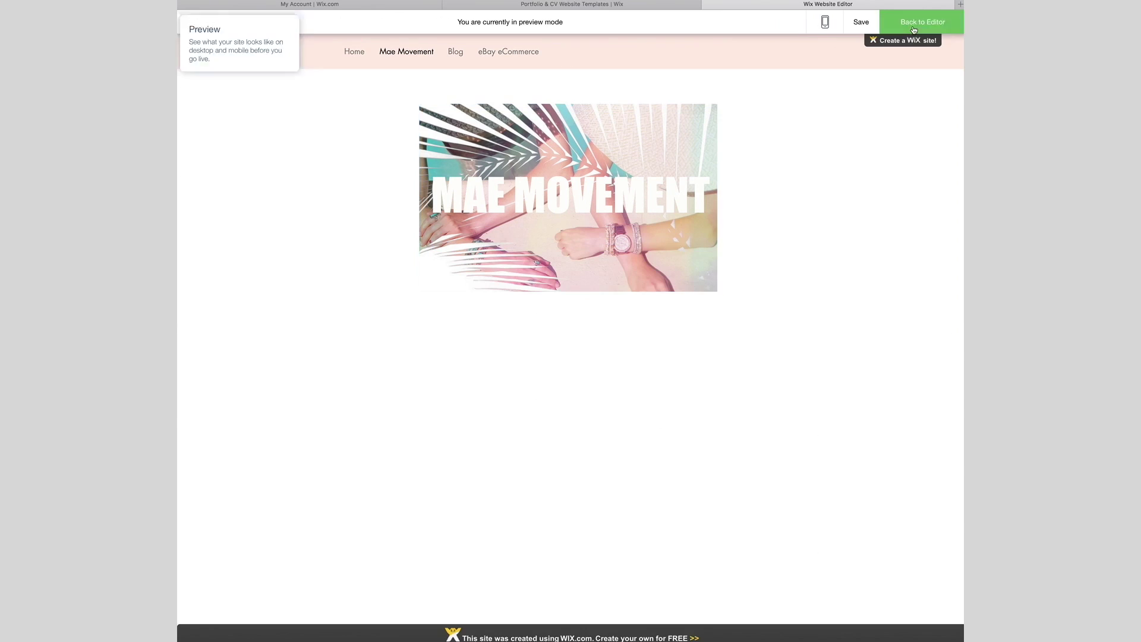